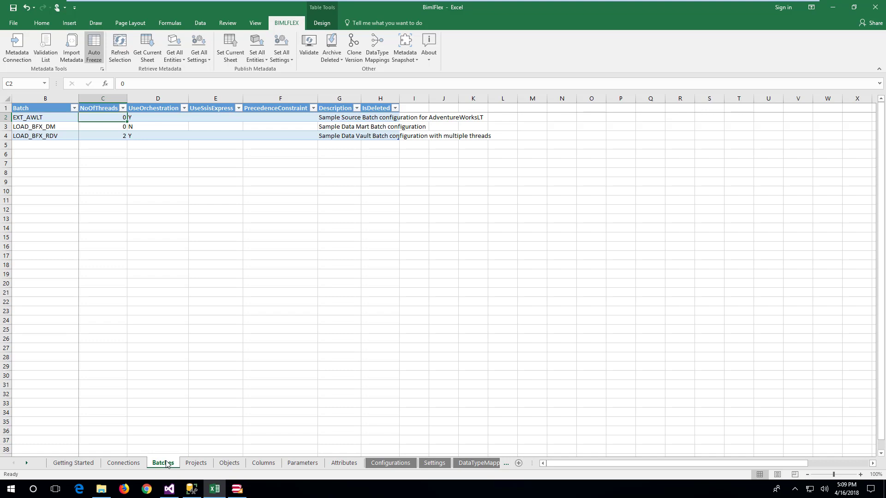
Open the metadata import from the Objects sheet with source connection AdventureWorksLT and target project EXT_AWLT
{"action": "left_click", "coordinate": [195, 463]}
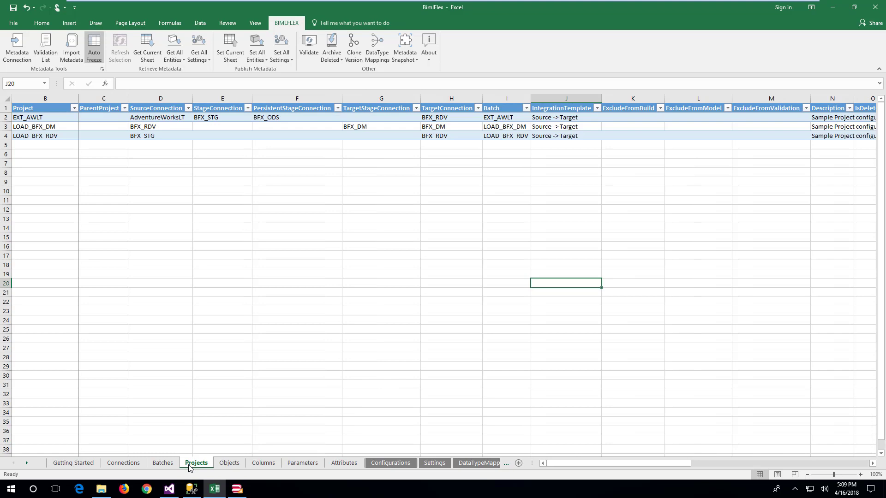
{"action": "left_click", "coordinate": [230, 462]}
{"action": "left_click", "coordinate": [71, 46]}
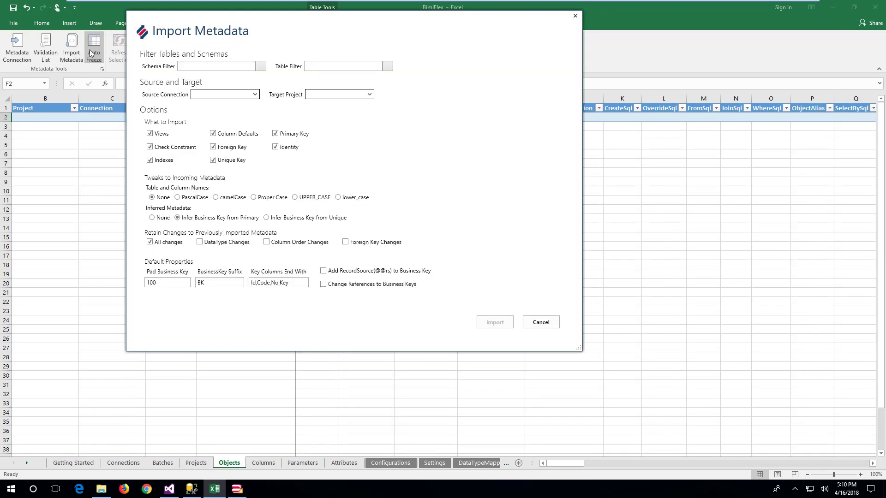
{"action": "left_click", "coordinate": [214, 95]}
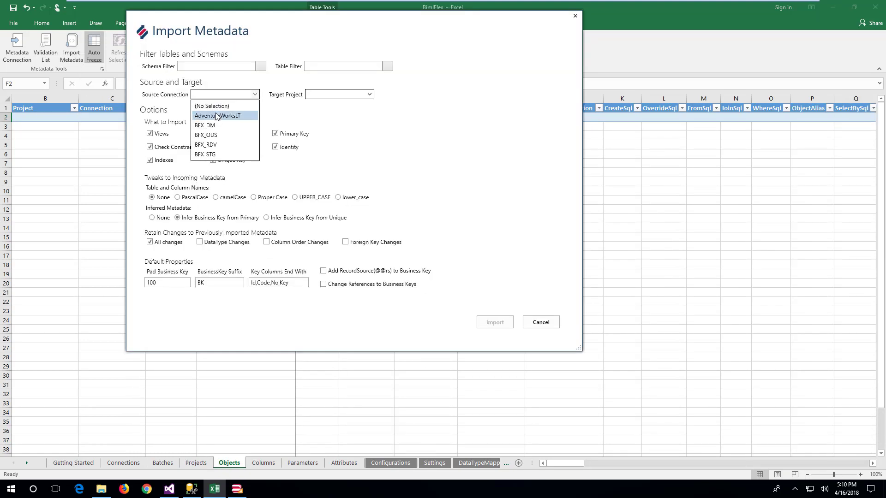
{"action": "left_click", "coordinate": [216, 113]}
{"action": "left_click", "coordinate": [338, 94]}
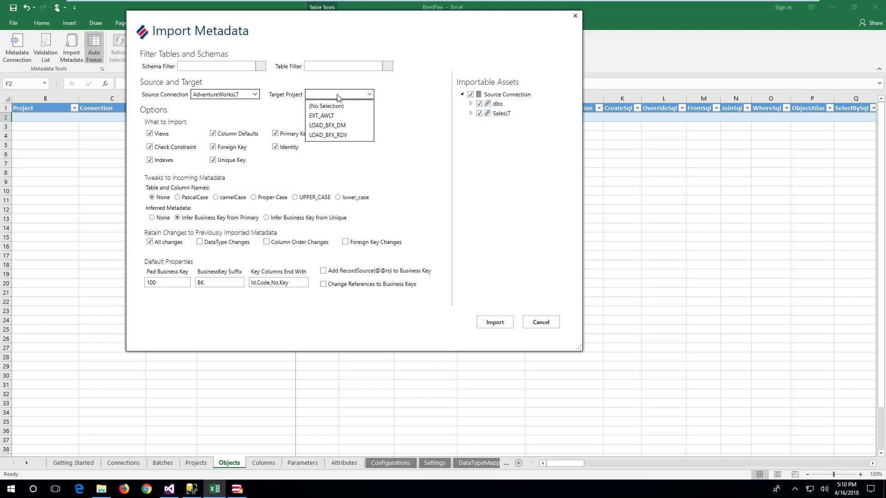
{"action": "left_click", "coordinate": [335, 116]}
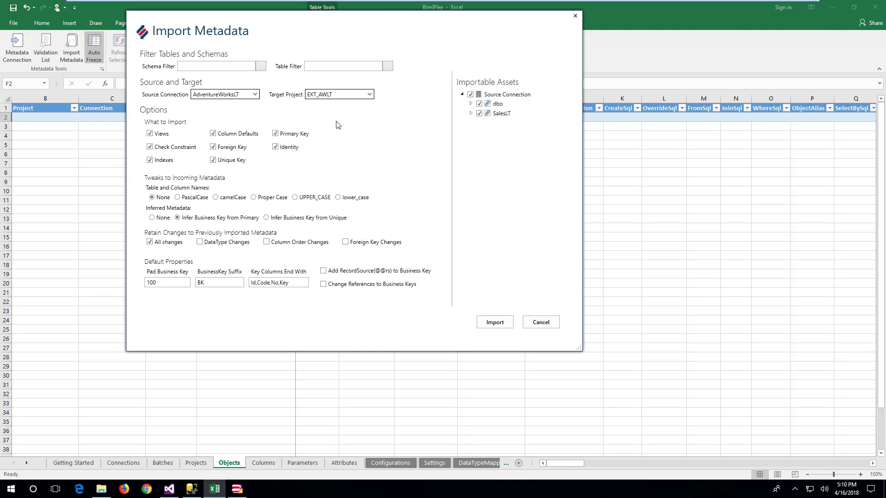
Limit the importable assets to the SalesLT tables Product, ProductCategory, ProductModel, SalesOrderDetail and SalesOrderHeader
{"action": "left_click", "coordinate": [470, 94]}
{"action": "left_click", "coordinate": [470, 113]}
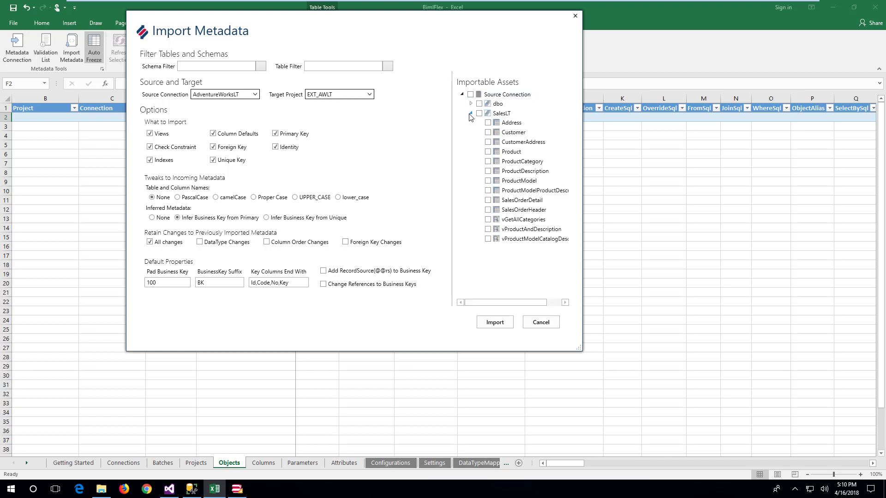
{"action": "left_click", "coordinate": [489, 162]}
{"action": "left_click", "coordinate": [489, 200]}
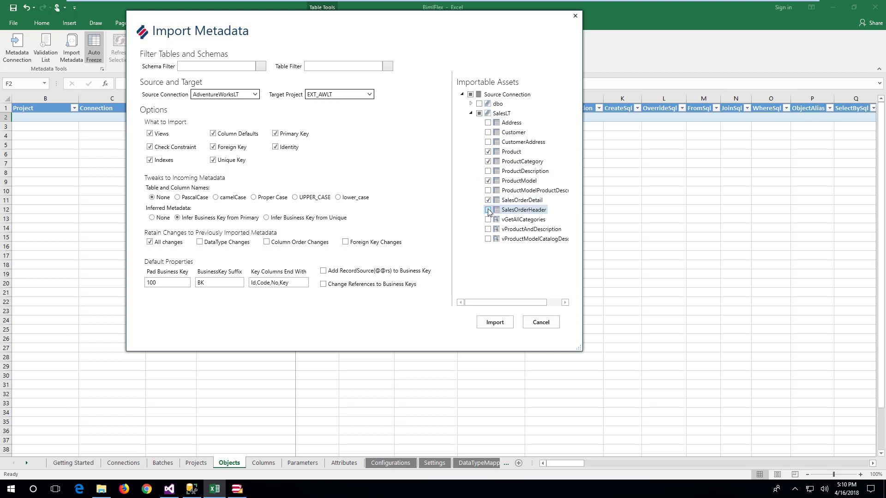
{"action": "left_click", "coordinate": [489, 210]}
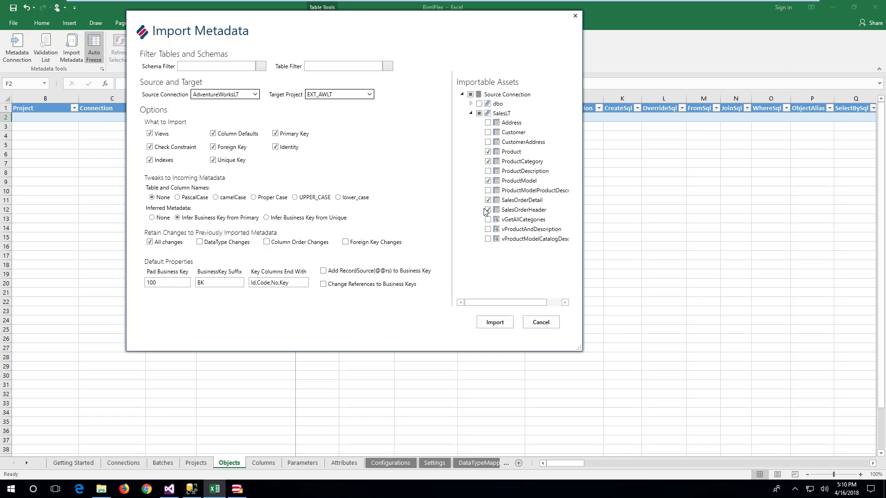
{"action": "left_click", "coordinate": [367, 273]}
{"action": "left_click", "coordinate": [494, 323]}
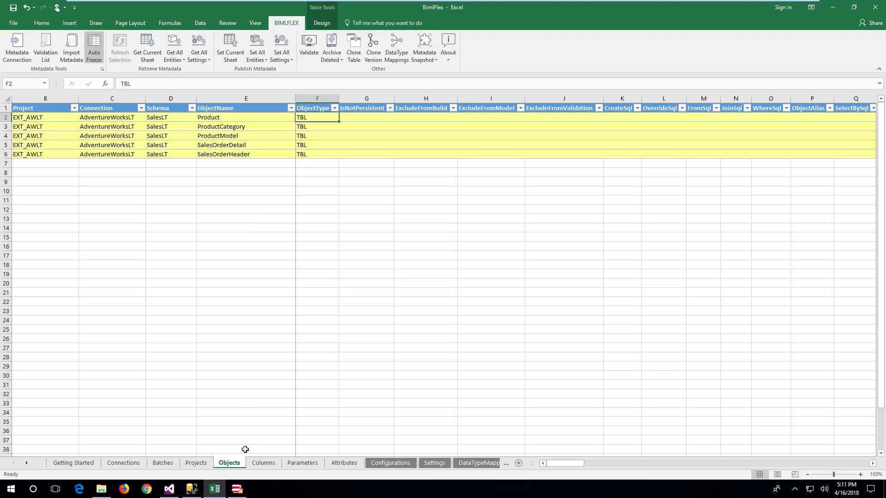
{"action": "left_click", "coordinate": [256, 464]}
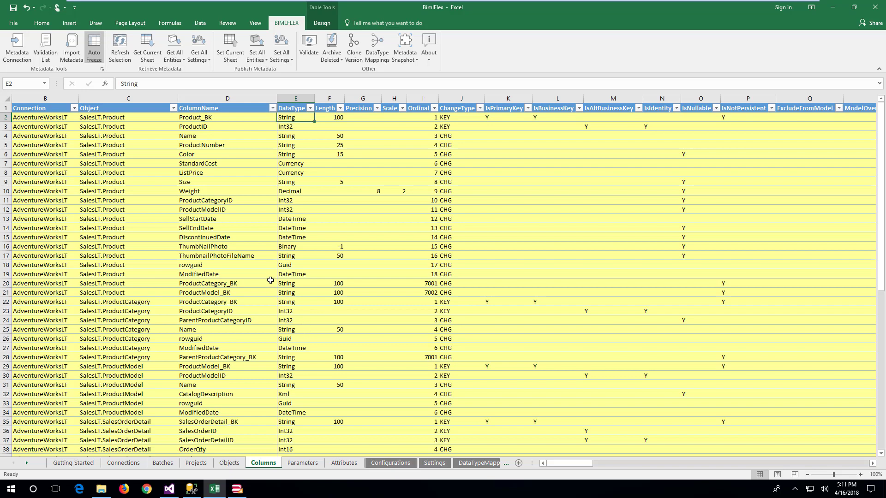
{"action": "left_click", "coordinate": [257, 44]}
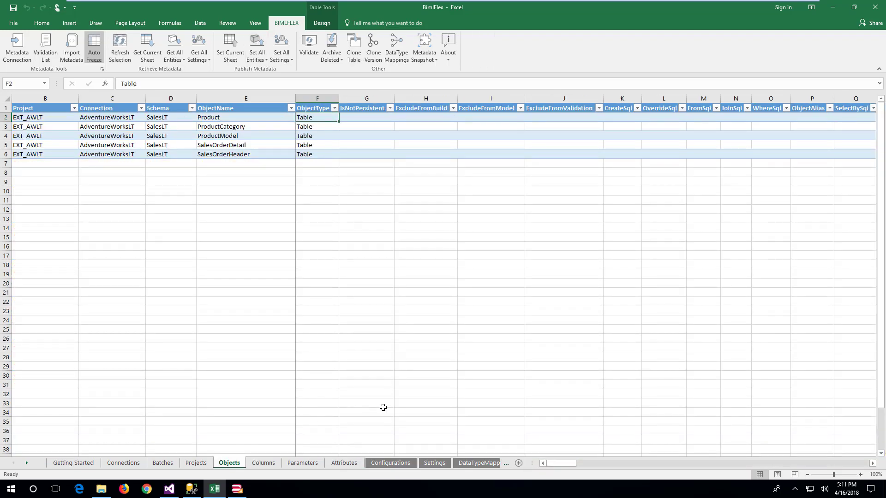
Filter the Columns sheet by object to only SalesLT.Product
{"action": "left_click_drag", "start_coordinate": [553, 466], "coordinate": [574, 464]}
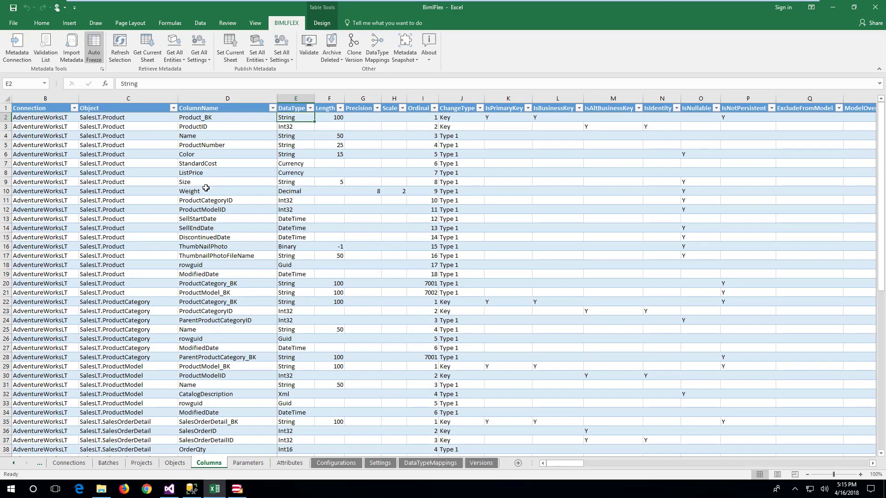
{"action": "left_click", "coordinate": [173, 108]}
{"action": "left_click", "coordinate": [95, 197]}
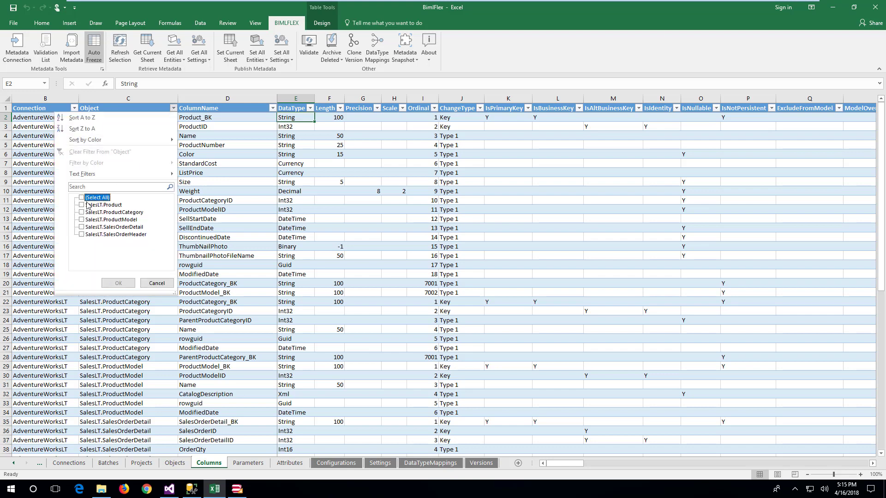
{"action": "left_click", "coordinate": [103, 205]}
{"action": "left_click", "coordinate": [119, 283]}
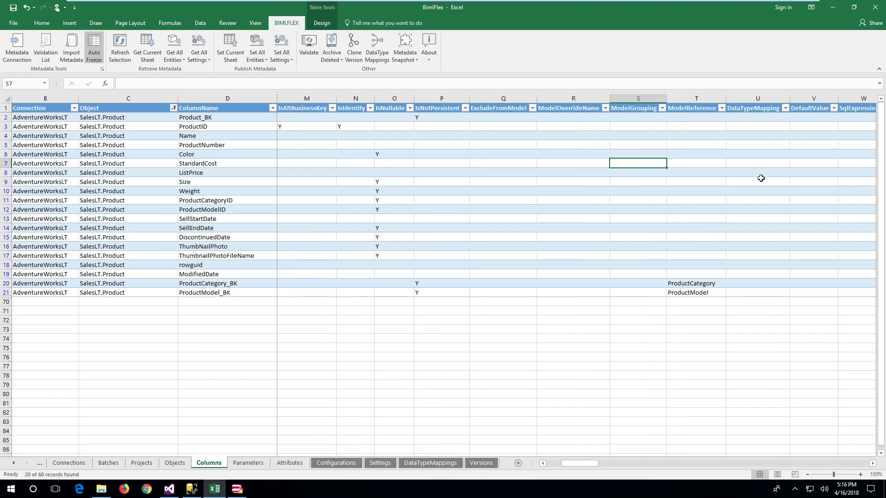
Set the ModelGrouping of the Product columns StandardCost and ListPrice to Price
{"action": "type", "text": "Price"}
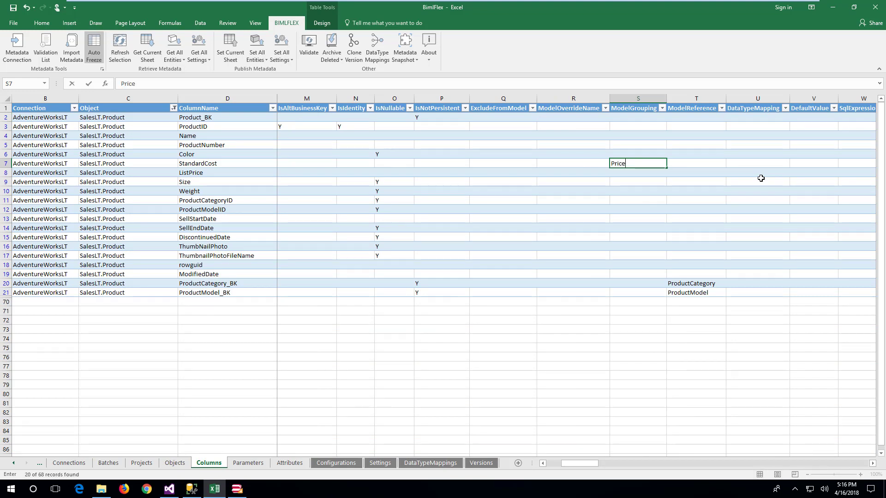
{"action": "key", "text": "Return"}
{"action": "type", "text": "P"}
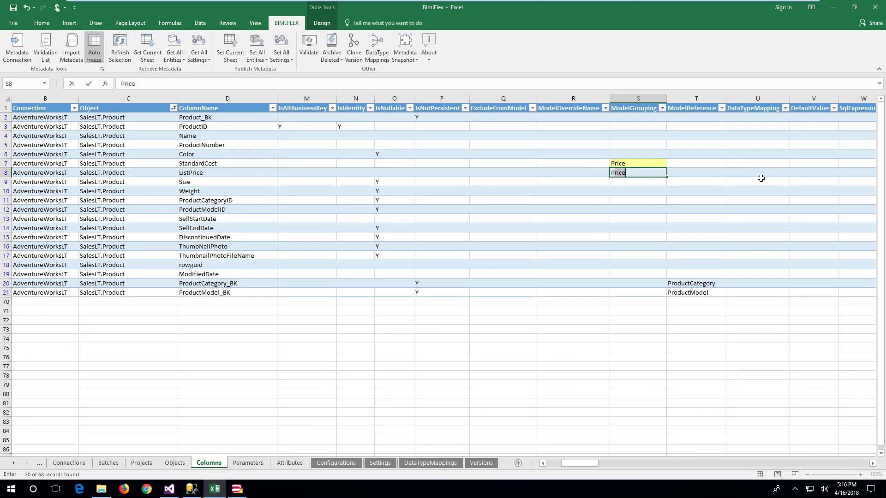
{"action": "type", "text": "rice"}
{"action": "key", "text": "Return"}
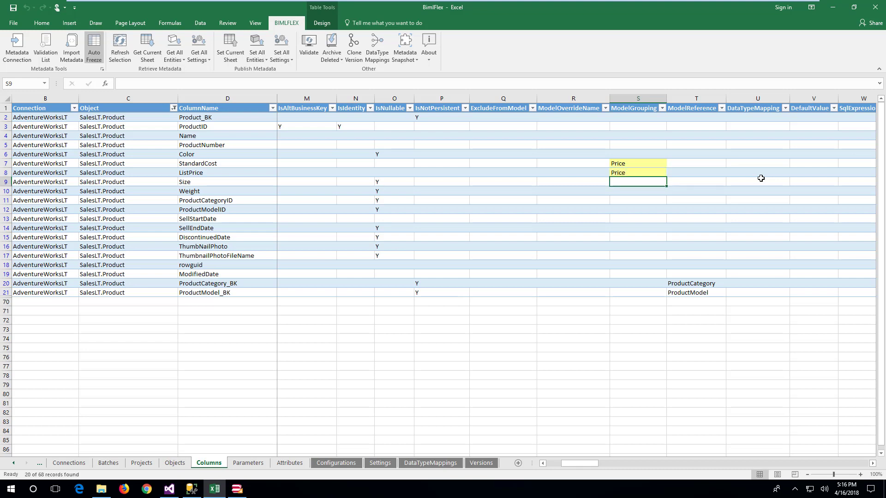
Set the ModelGrouping of the Product columns ThumbNailPhoto and ThumbnailPhotoFileName to Photo
{"action": "key", "text": "Down"}
{"action": "key", "text": "Down"}
{"action": "key", "text": "Down"}
{"action": "key", "text": "Down"}
{"action": "key", "text": "Down"}
{"action": "key", "text": "Down"}
{"action": "key", "text": "Down"}
{"action": "type", "text": "Photo"}
{"action": "key", "text": "Return"}
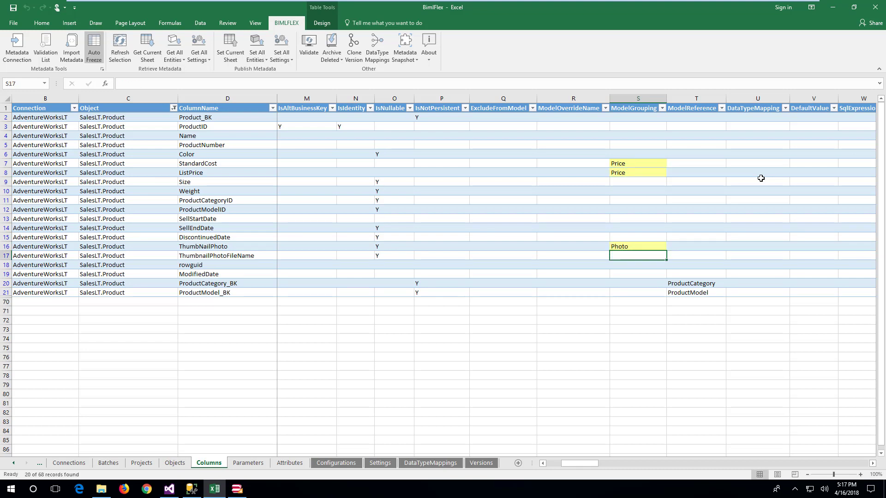
{"action": "type", "text": "Photo"}
{"action": "key", "text": "Return"}
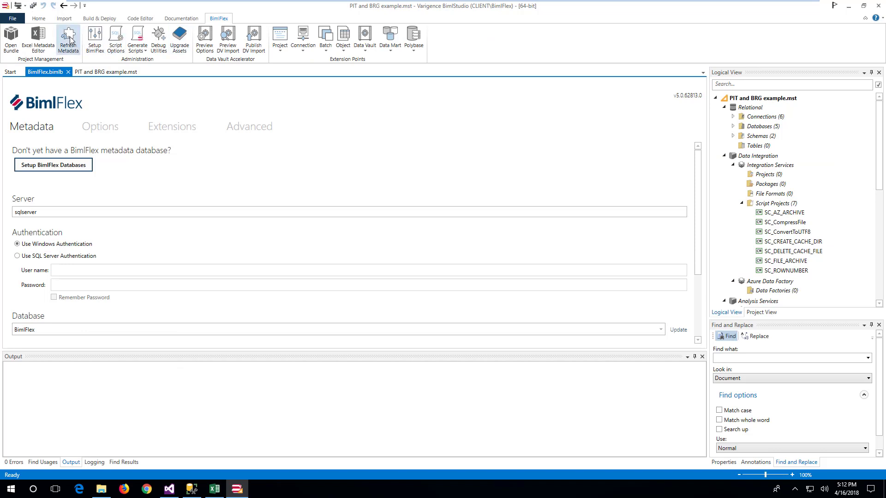
Switch to BimlStudio, refresh the metadata and look through the generated tables and packages
{"action": "left_click", "coordinate": [69, 41]}
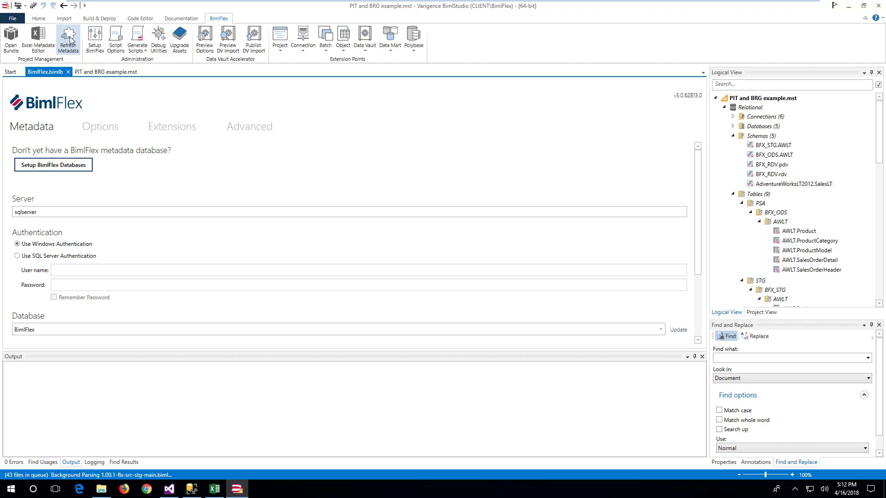
{"action": "left_click", "coordinate": [70, 41]}
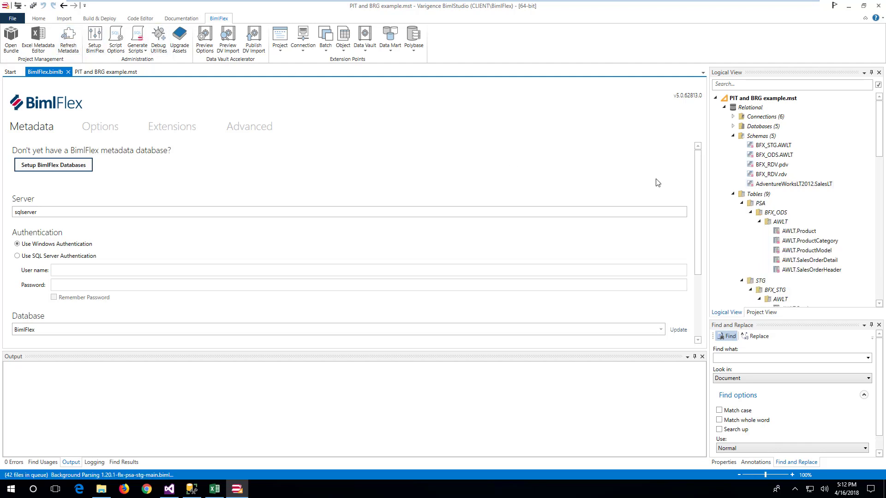
{"action": "left_click_drag", "start_coordinate": [878, 130], "coordinate": [879, 197]}
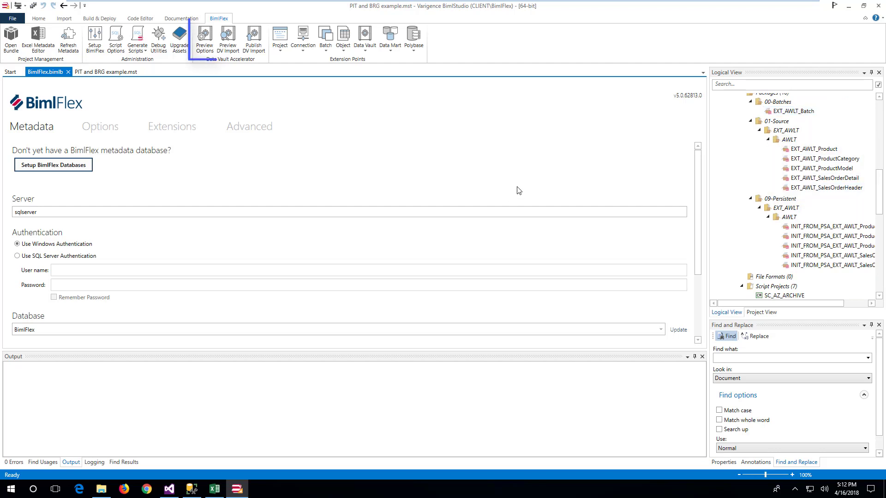
Configure the Data Vault Accelerator with record source AWLT, publish connection BFX_RDV and publish project LOAD_BFX_RDV
{"action": "left_click", "coordinate": [205, 40]}
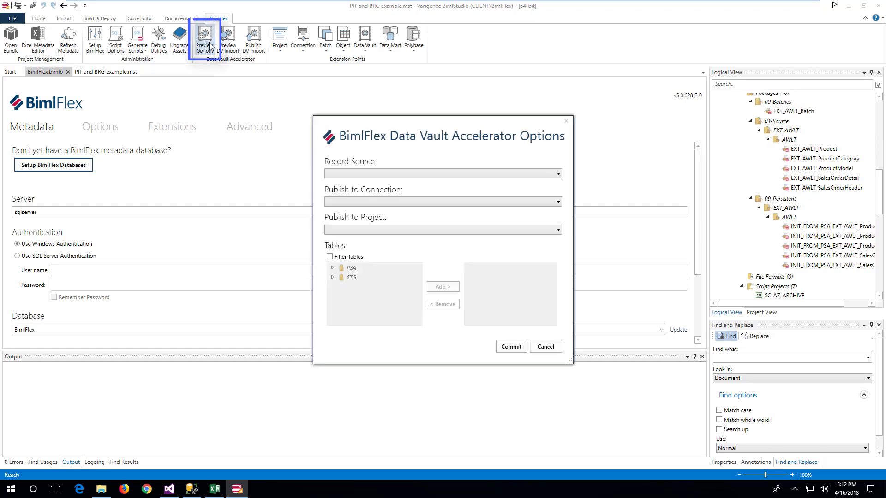
{"action": "left_click", "coordinate": [383, 175]}
{"action": "left_click", "coordinate": [380, 193]}
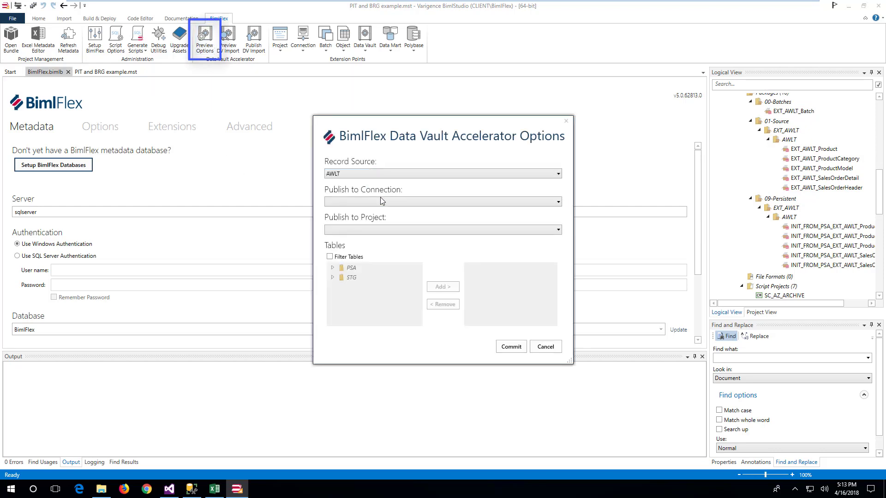
{"action": "left_click", "coordinate": [387, 204]}
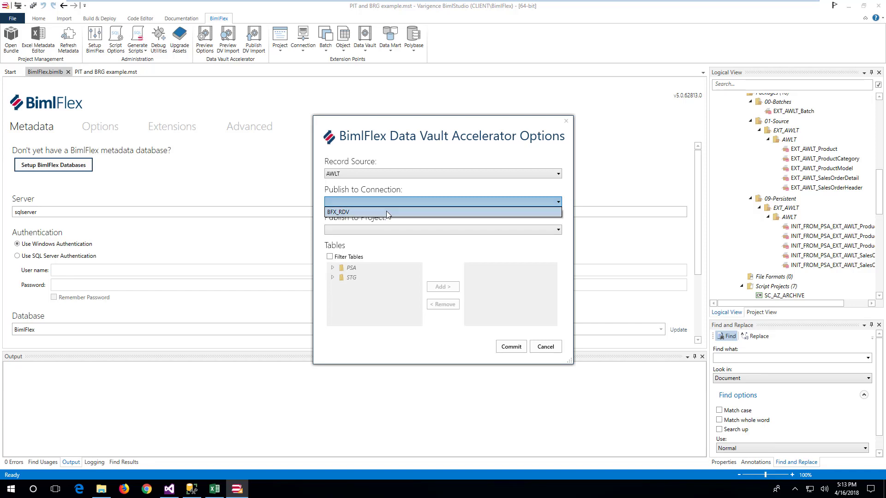
{"action": "left_click", "coordinate": [386, 211]}
{"action": "left_click", "coordinate": [387, 230]}
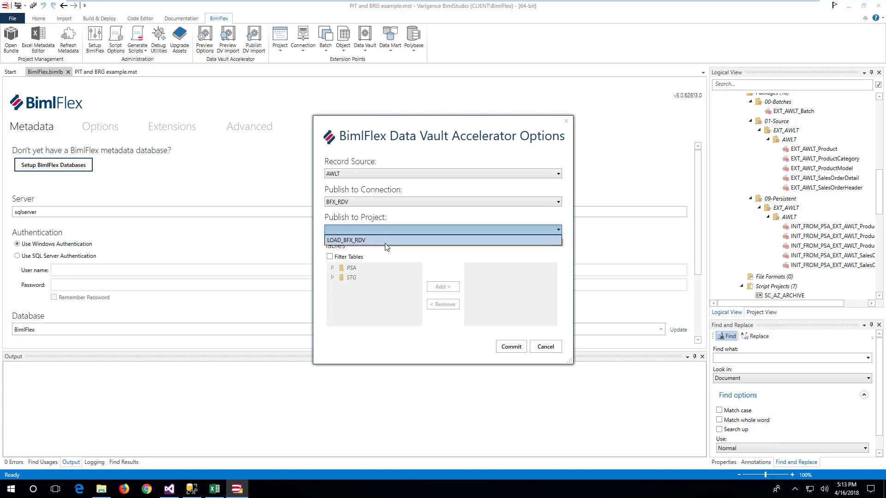
{"action": "left_click", "coordinate": [388, 243]}
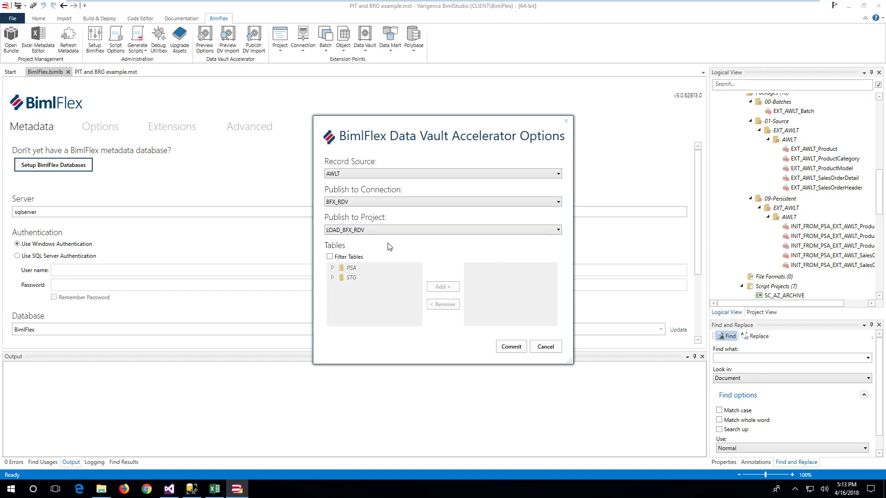
{"action": "left_click", "coordinate": [511, 347]}
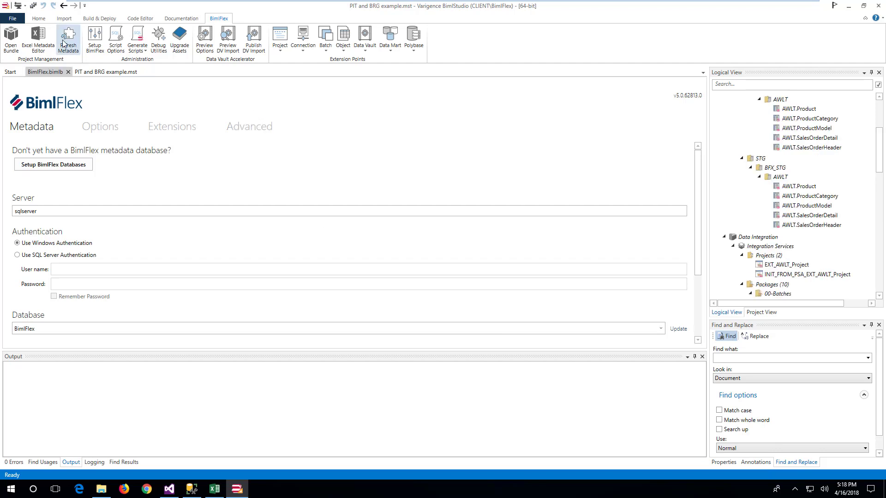
Preview the Data Vault import and examine the Product satellite tables in the logical view
{"action": "left_click", "coordinate": [227, 39]}
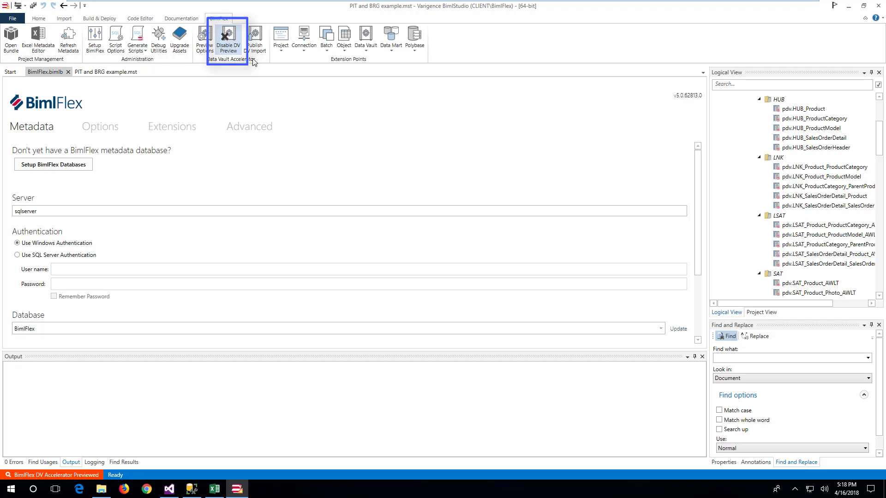
{"action": "left_click_drag", "start_coordinate": [884, 141], "coordinate": [881, 158]}
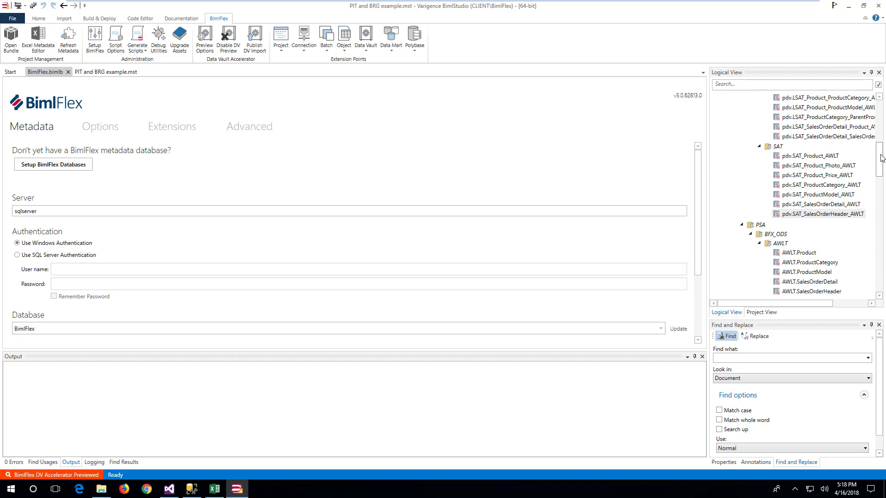
{"action": "left_click", "coordinate": [816, 175]}
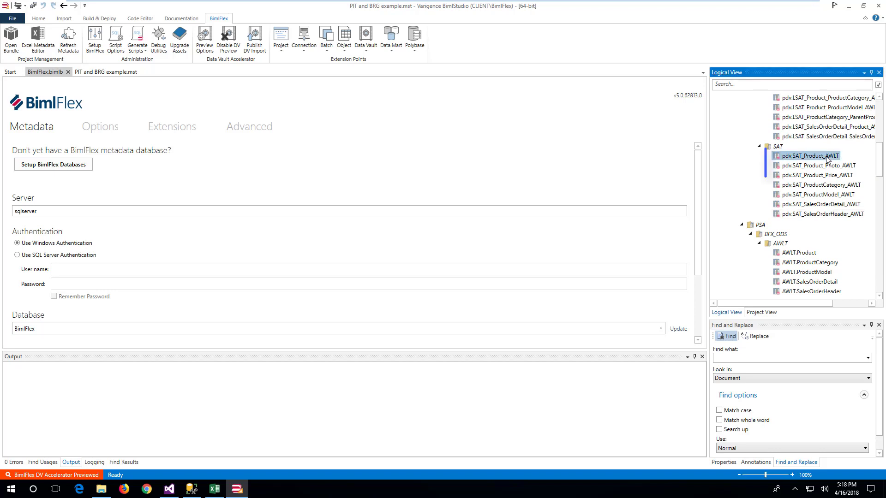
Publish the previewed Data Vault import to the BimlFlex metadata database
{"action": "left_click", "coordinate": [257, 36]}
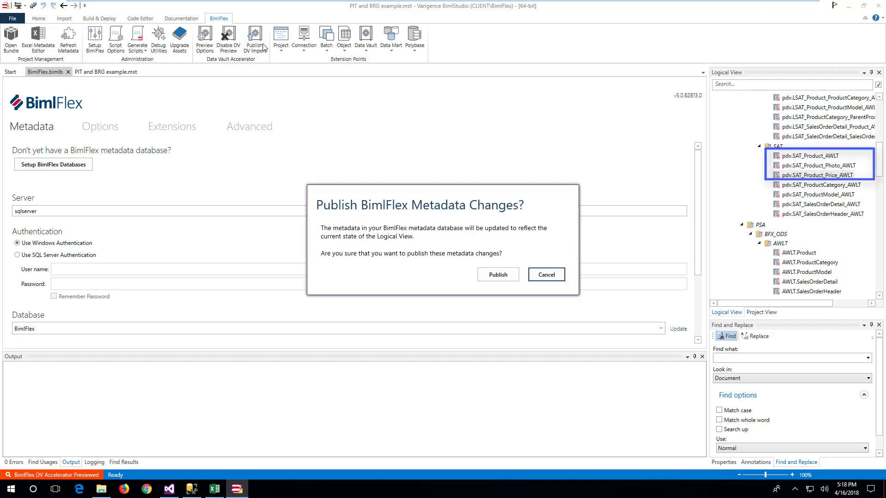
{"action": "left_click", "coordinate": [492, 272]}
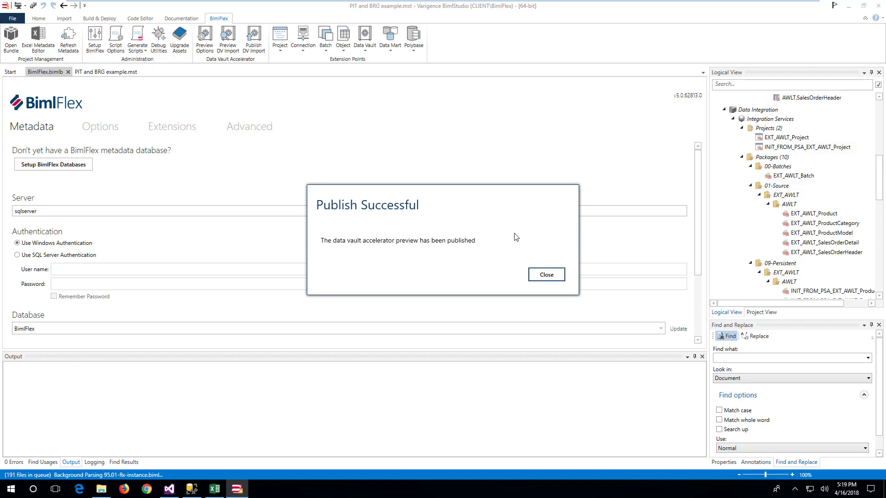
{"action": "left_click", "coordinate": [538, 278]}
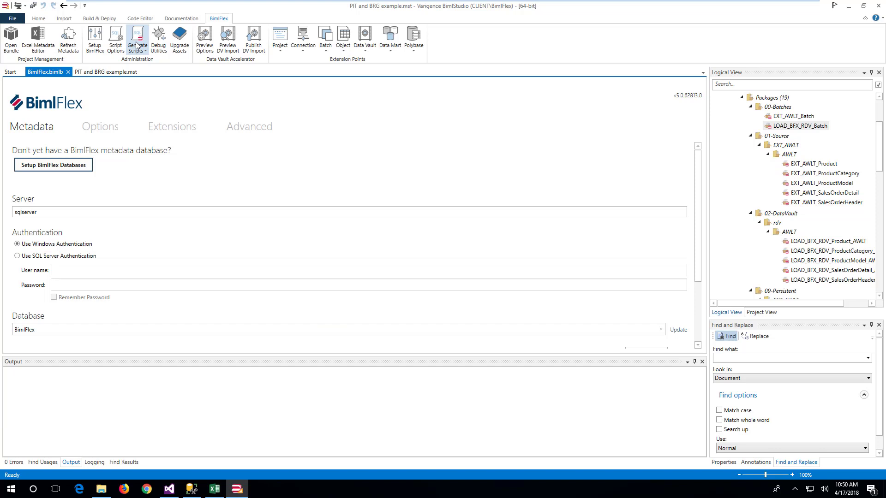
Generate the Create Table script, copy all of it into a query in SQL Server Management Studio and execute it
{"action": "left_click", "coordinate": [136, 46]}
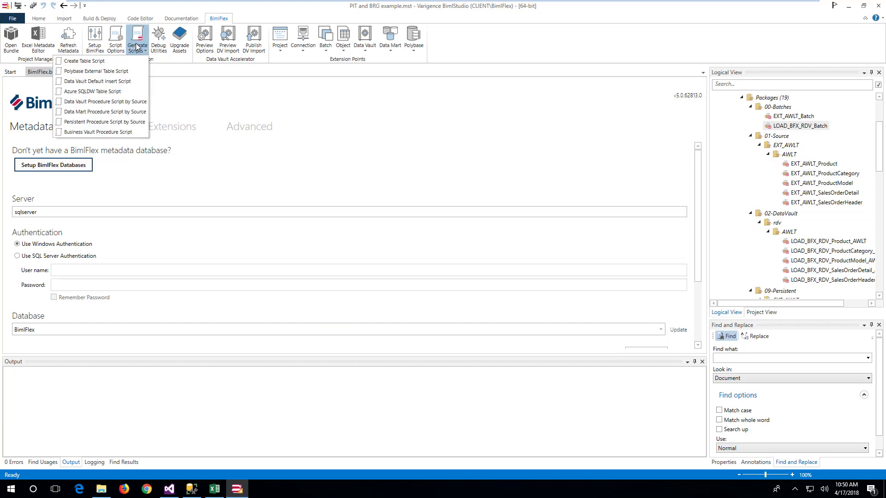
{"action": "left_click", "coordinate": [133, 63]}
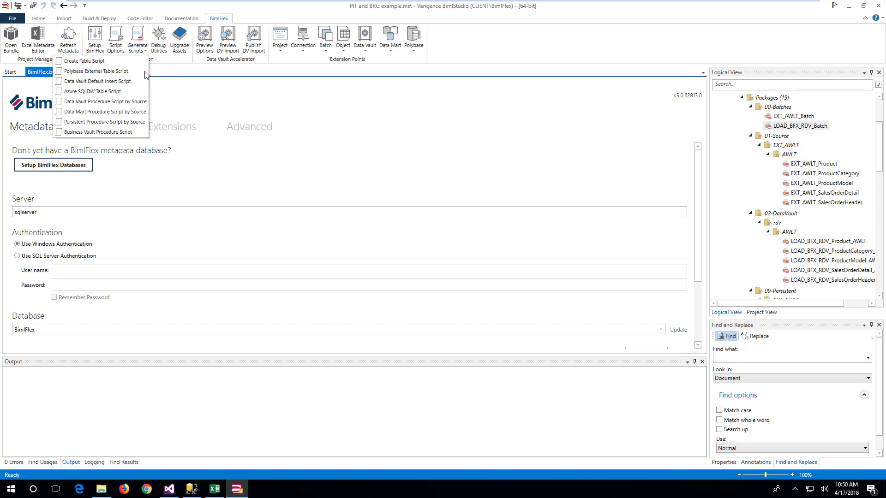
{"action": "left_click", "coordinate": [343, 210]}
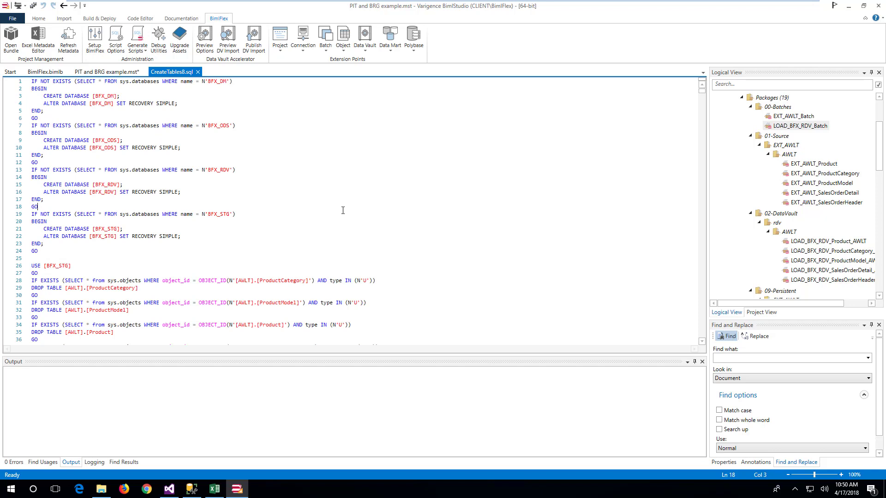
{"action": "key", "text": "ctrl+a"}
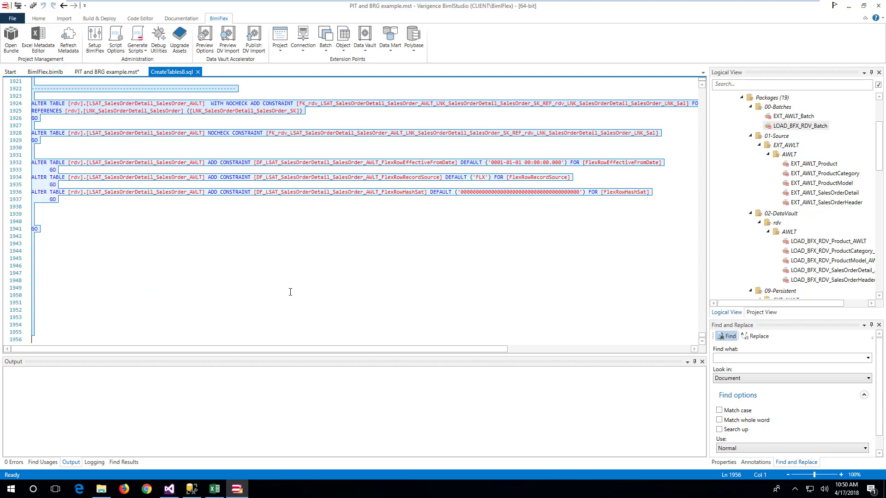
{"action": "key", "text": "alt+Tab"}
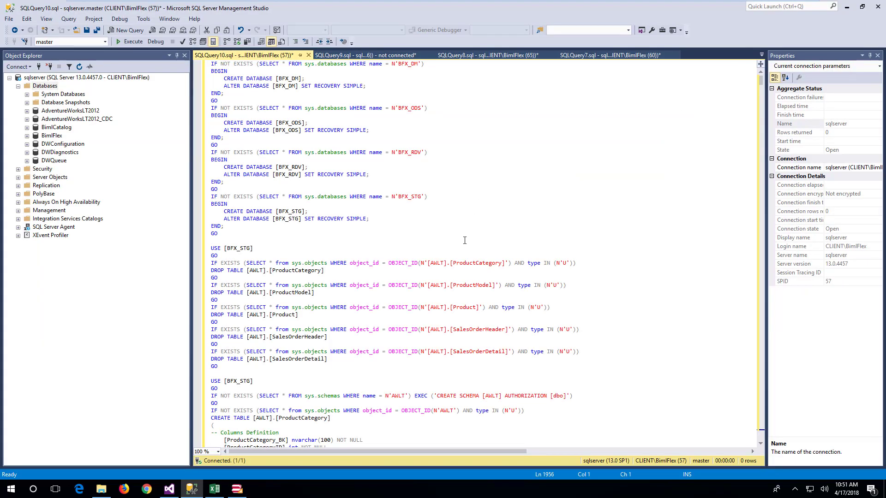
{"action": "key", "text": "F5"}
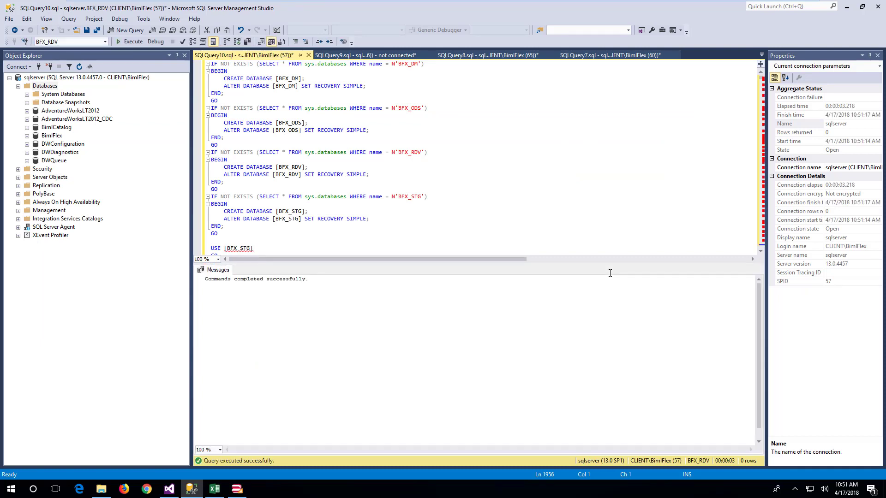
Refresh the database list, inspect the BFX_STG and BFX_RDV tables, and locate the EXT_AWLT_Batch package in Visual Studio
{"action": "right_click", "coordinate": [42, 88]}
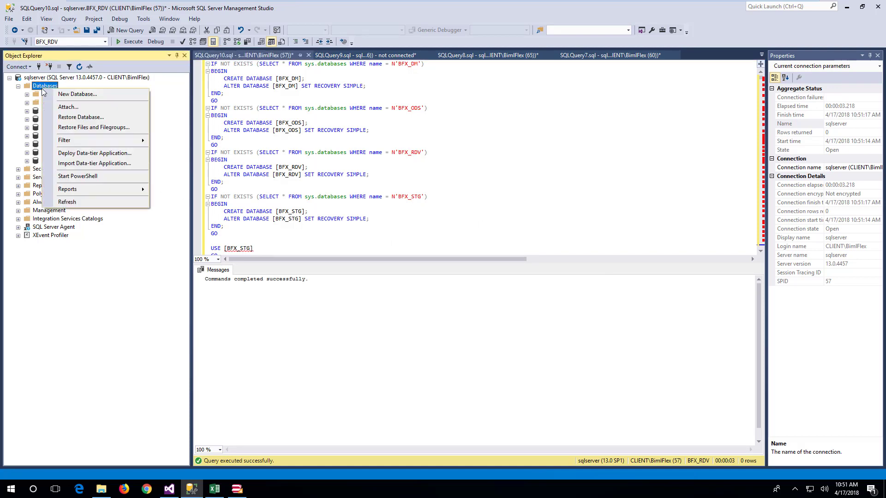
{"action": "left_click", "coordinate": [81, 201]}
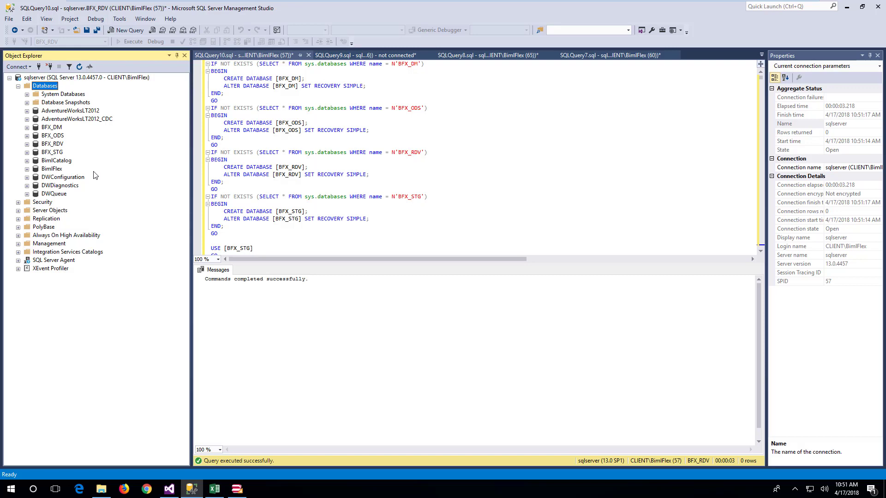
{"action": "double_click", "coordinate": [51, 153]}
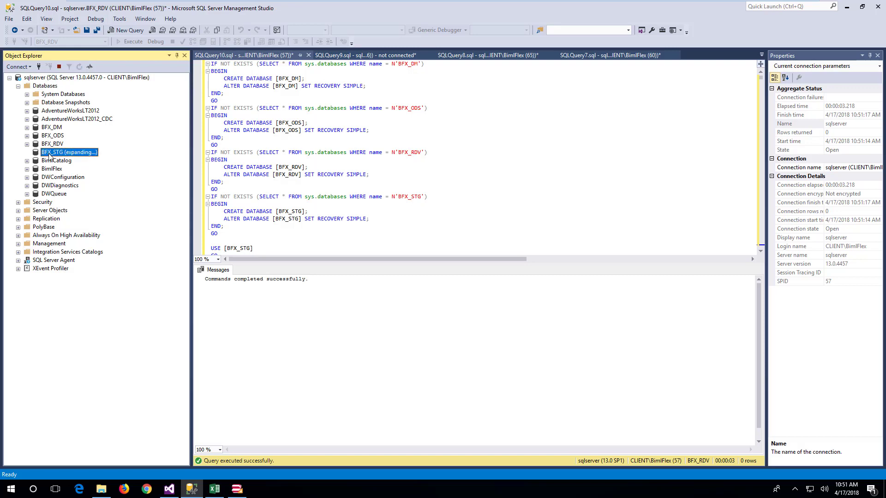
{"action": "double_click", "coordinate": [52, 169]}
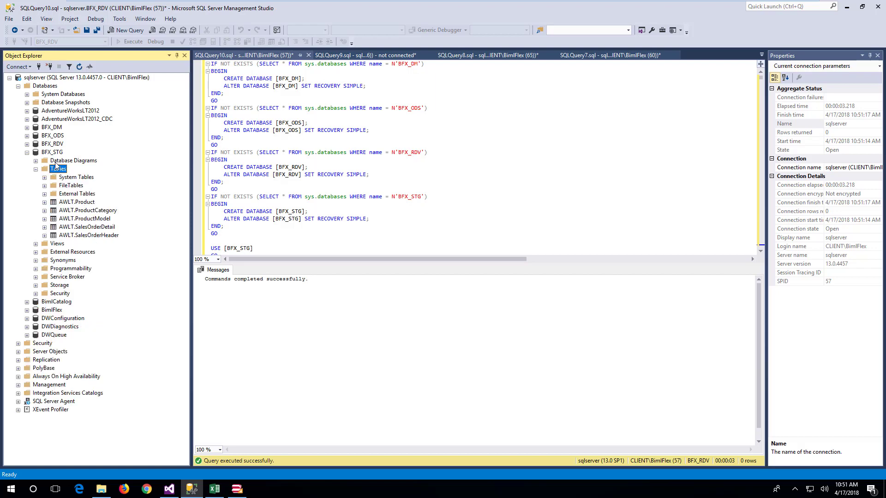
{"action": "double_click", "coordinate": [53, 144]}
{"action": "double_click", "coordinate": [55, 160]}
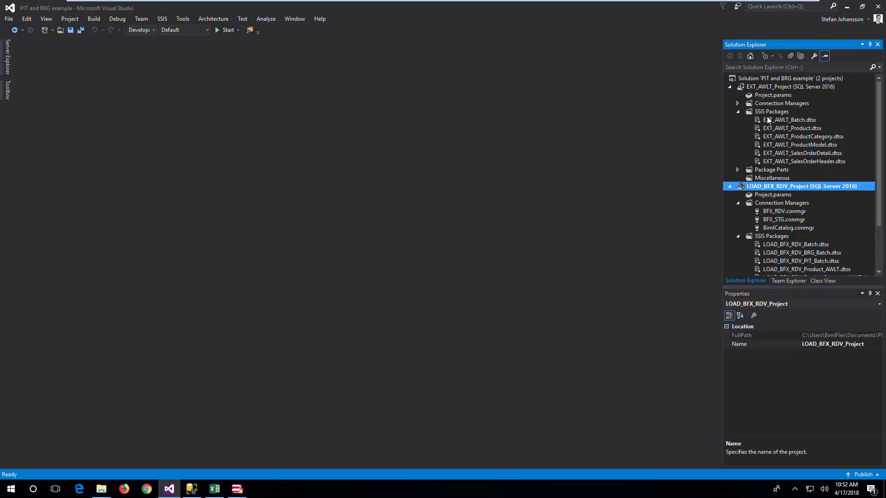
{"action": "left_click", "coordinate": [767, 121]}
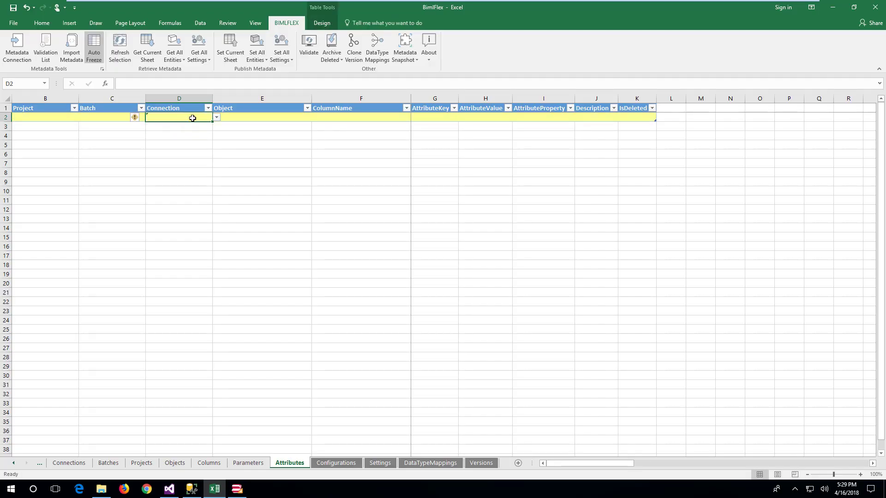
In Excel's Attributes sheet, add a CreatePIT attribute for connection BFX_RDV and object rdv.HUB_Product, and publish the sheet's metadata
{"action": "left_click", "coordinate": [217, 118]}
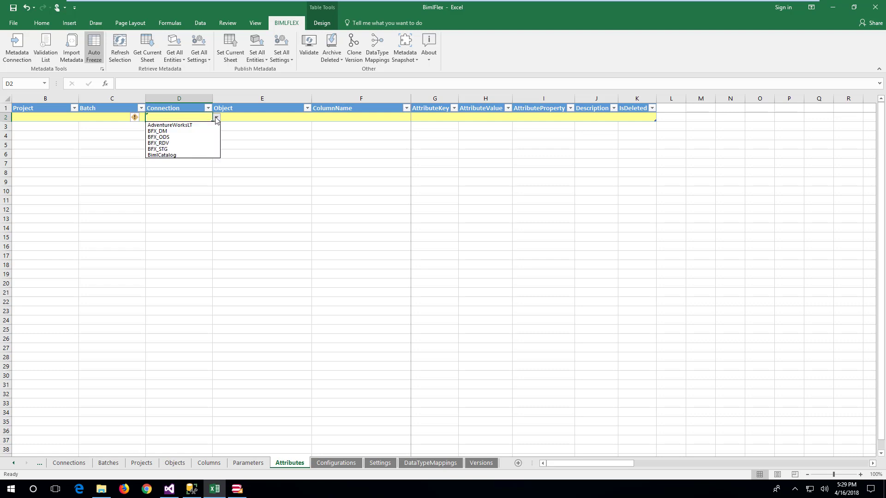
{"action": "left_click", "coordinate": [203, 144]}
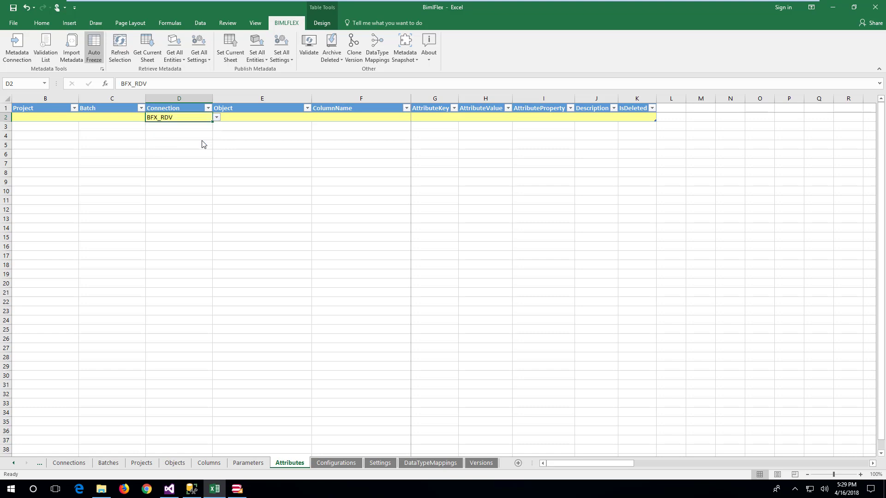
{"action": "left_click", "coordinate": [277, 117]}
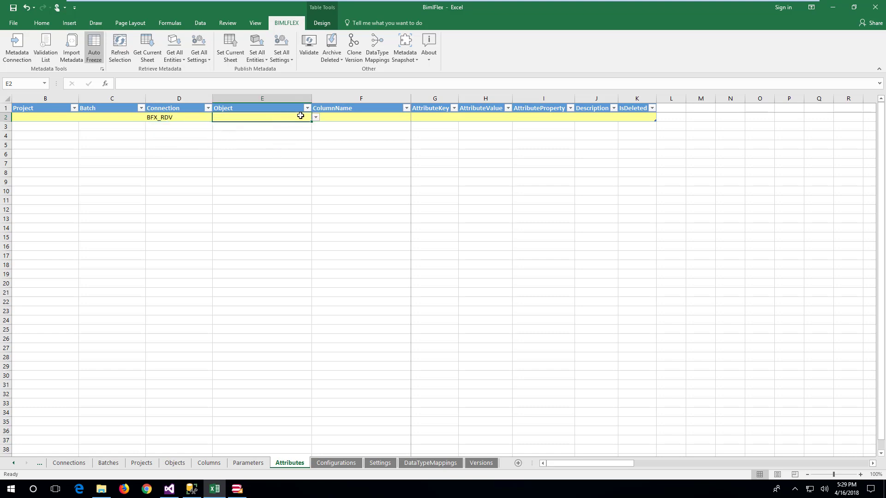
{"action": "left_click", "coordinate": [315, 118]}
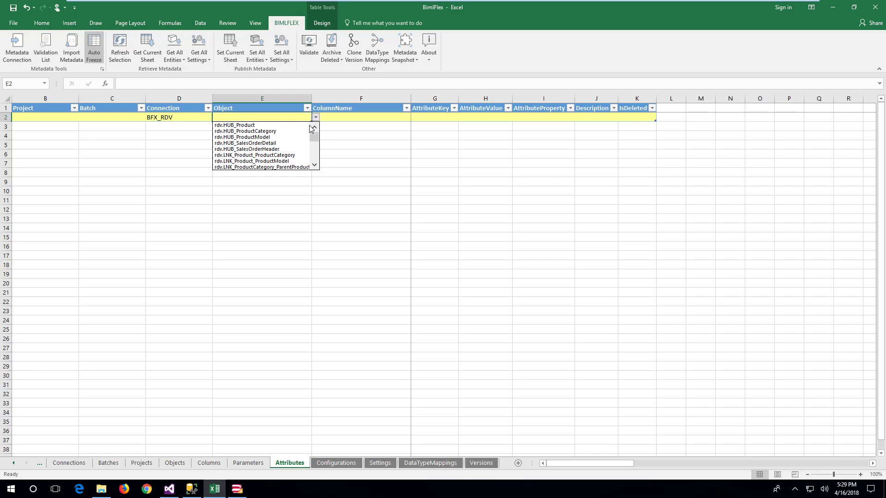
{"action": "left_click", "coordinate": [270, 125]}
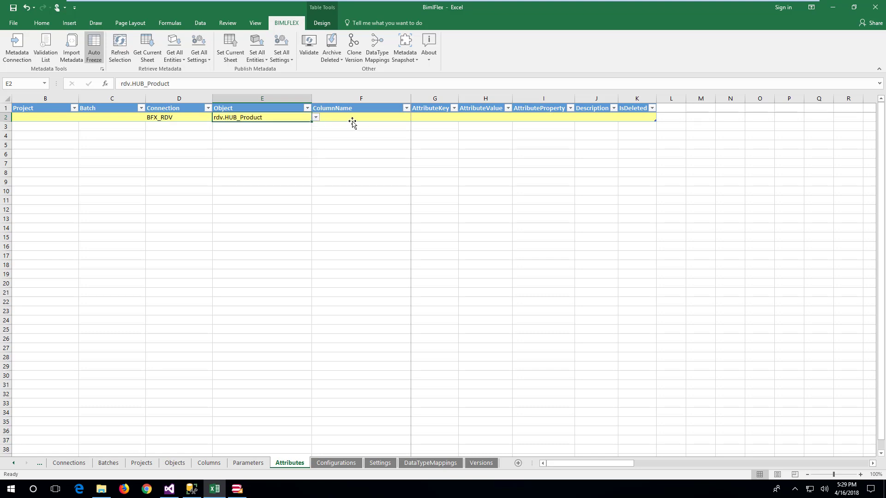
{"action": "left_click", "coordinate": [444, 118]}
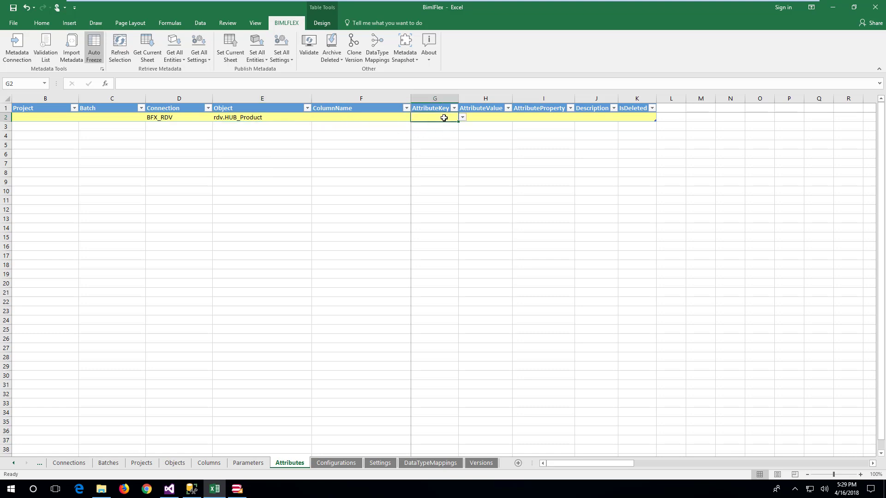
{"action": "left_click", "coordinate": [463, 118]}
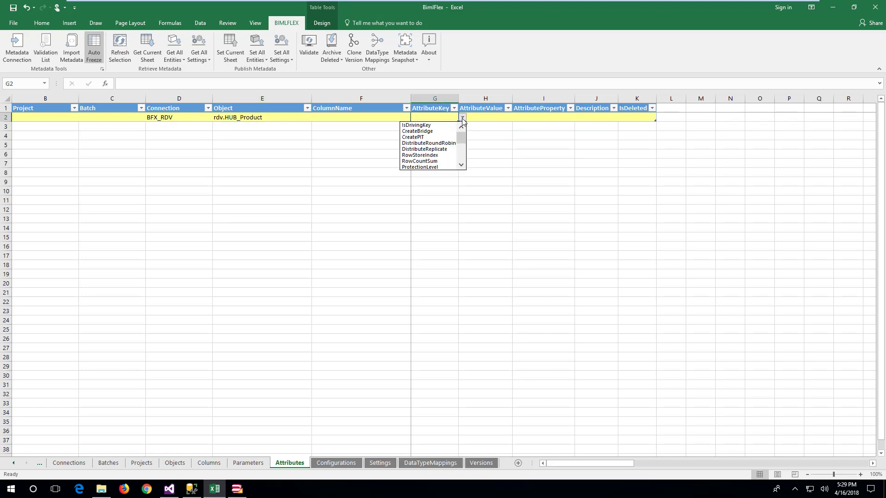
{"action": "left_click", "coordinate": [439, 138]}
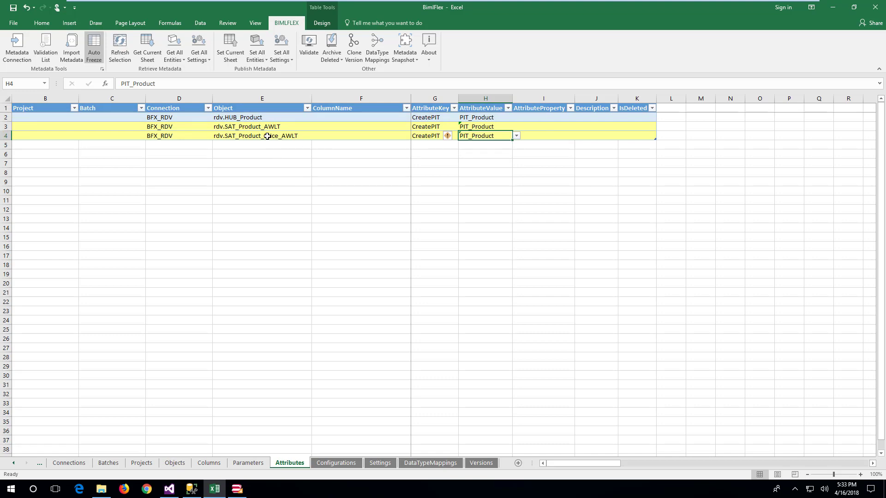
{"action": "left_click", "coordinate": [234, 48]}
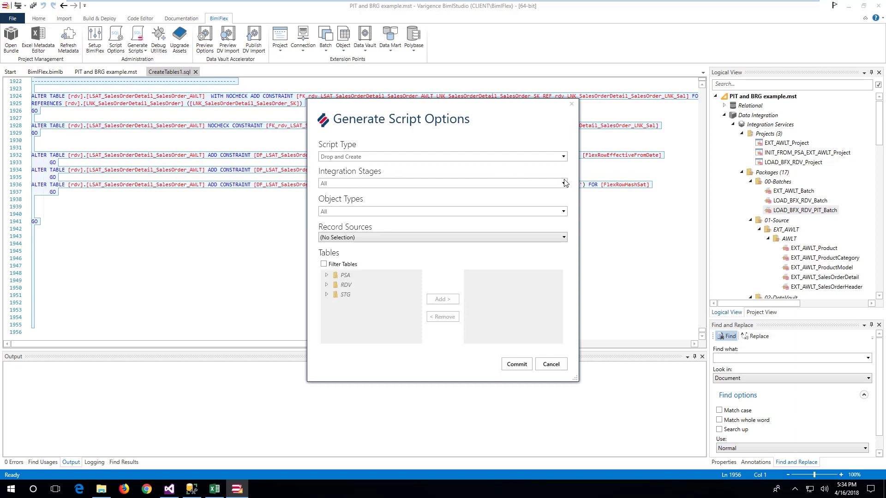
Limit the BimlStudio script generation options to the object types Bridging Table and Point In Time Table
{"action": "left_click", "coordinate": [563, 211]}
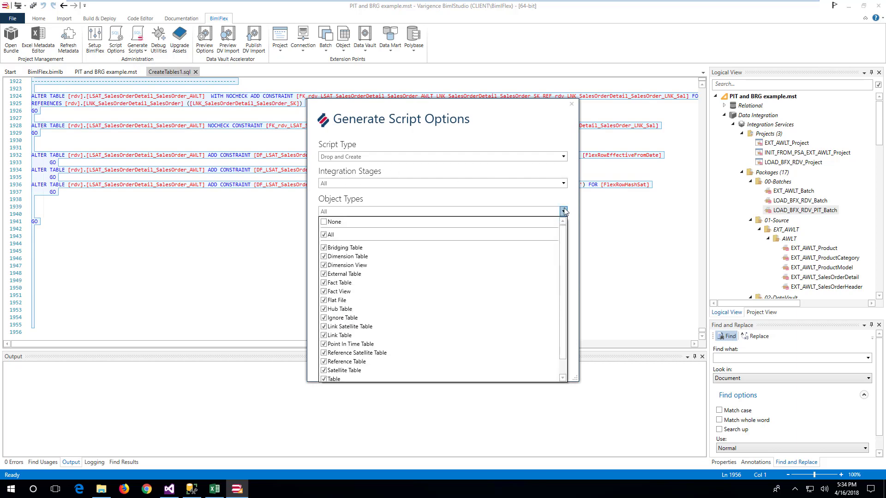
{"action": "left_click", "coordinate": [332, 223]}
{"action": "left_click", "coordinate": [343, 248]}
{"action": "left_click", "coordinate": [360, 344]}
{"action": "left_click", "coordinate": [543, 211]}
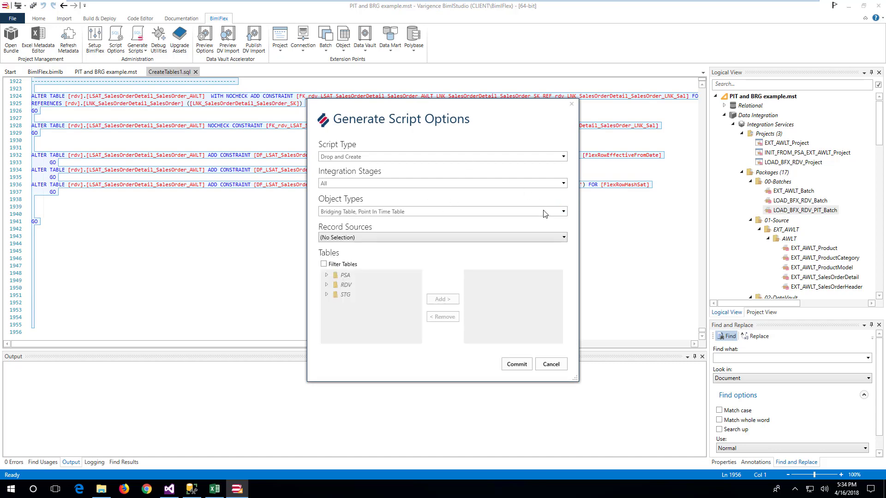
{"action": "left_click", "coordinate": [511, 366]}
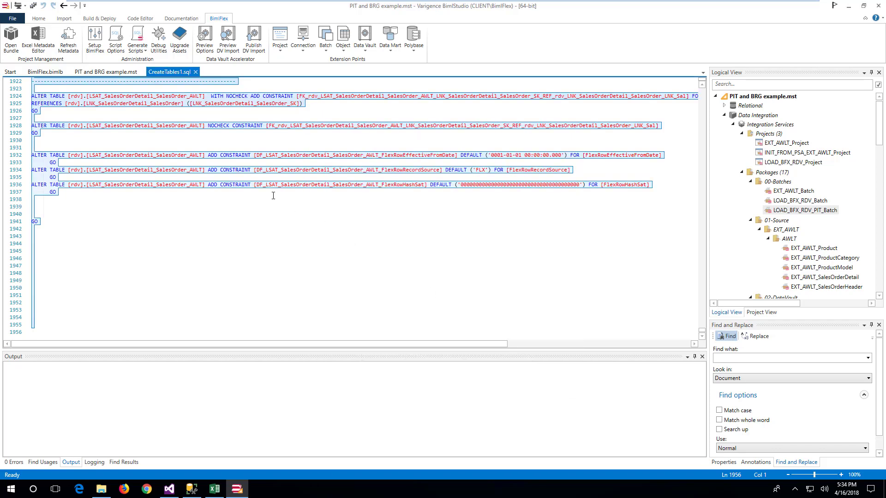
Generate the Create Table script and the Business Vault Procedure script for the point-in-time objects
{"action": "left_click", "coordinate": [137, 44]}
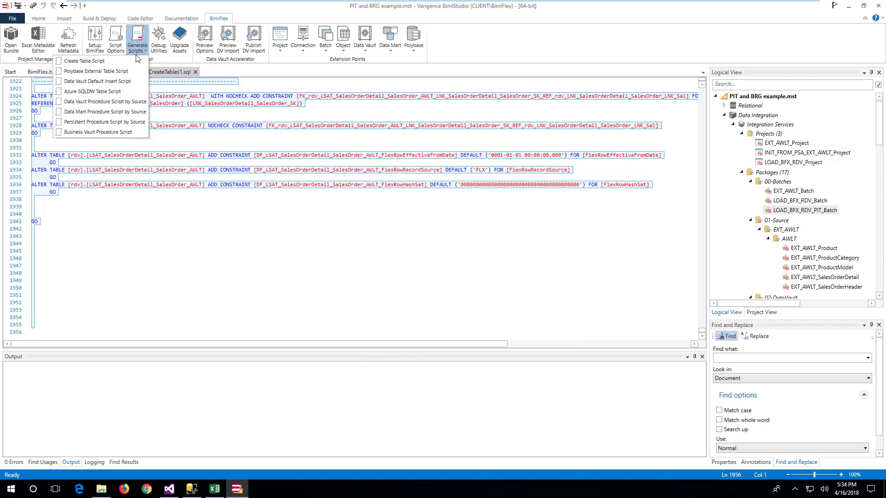
{"action": "left_click", "coordinate": [92, 62]}
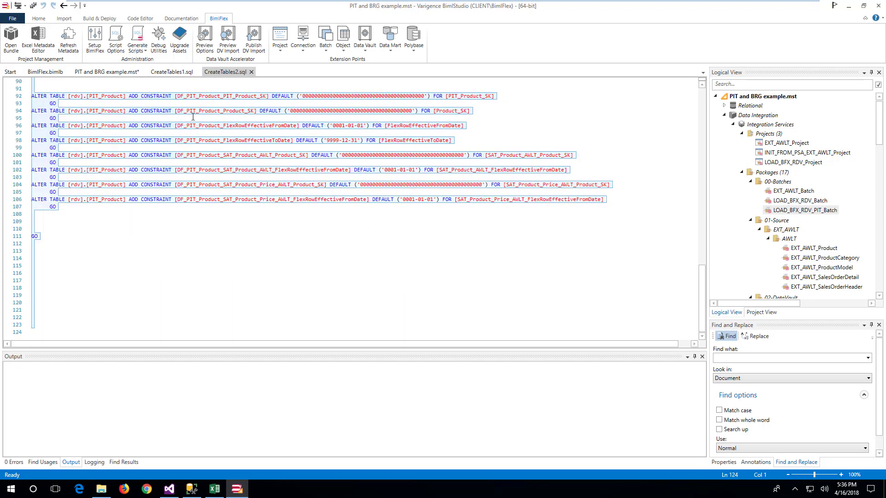
{"action": "left_click", "coordinate": [137, 46]}
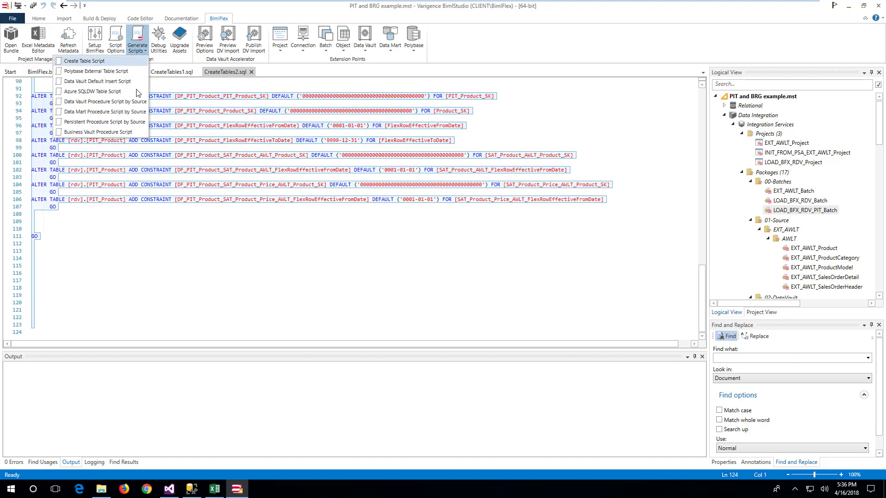
{"action": "left_click", "coordinate": [122, 135]}
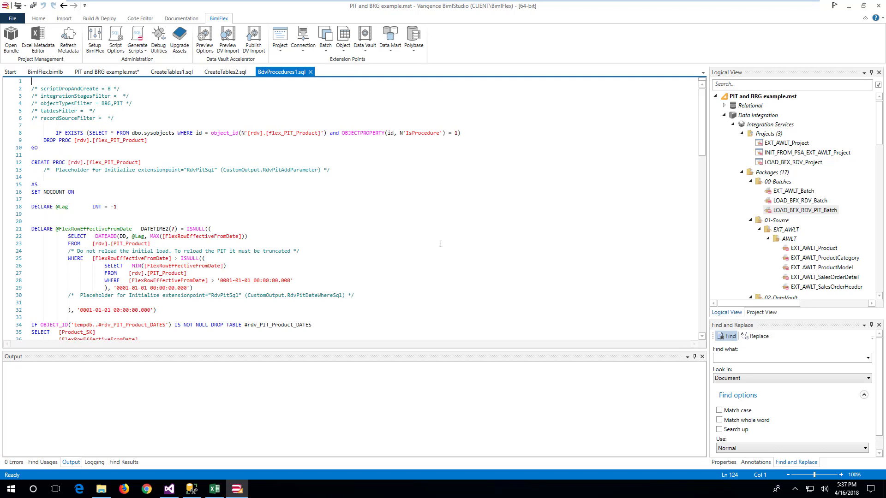
Replace the query in SQL Server Management Studio with the whole Business Vault procedure script and execute it on BFX_RDV
{"action": "key", "text": "ctrl+a"}
{"action": "key", "text": "alt+Tab"}
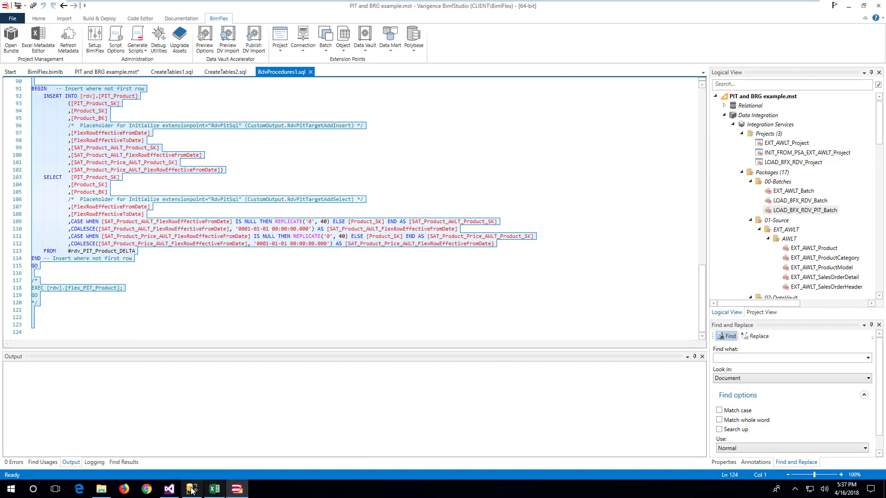
{"action": "key", "text": "ctrl+a"}
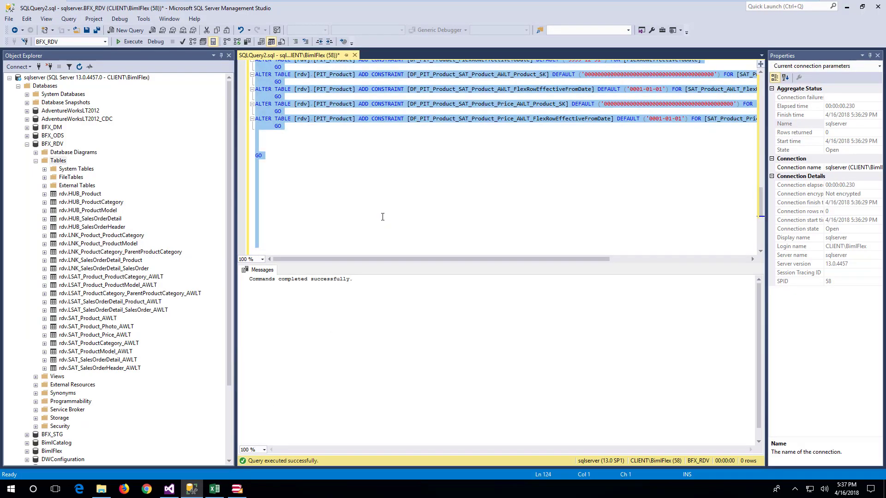
{"action": "key", "text": "ctrl+v"}
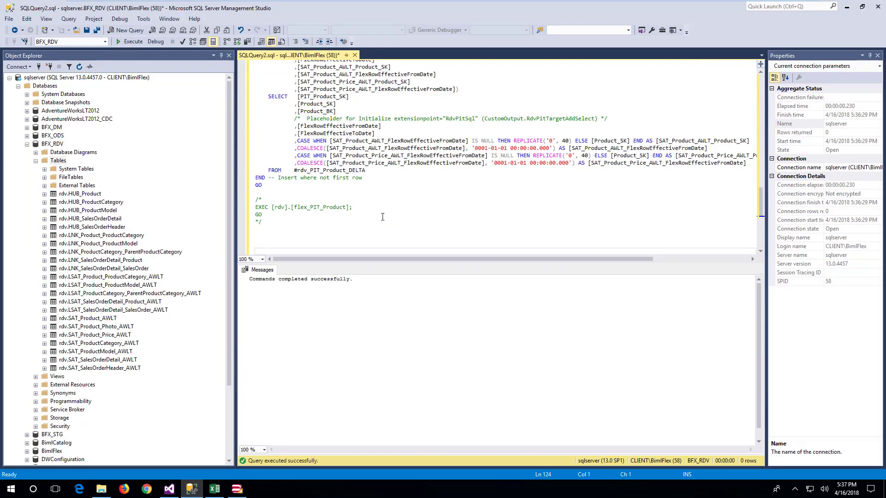
{"action": "key", "text": "F5"}
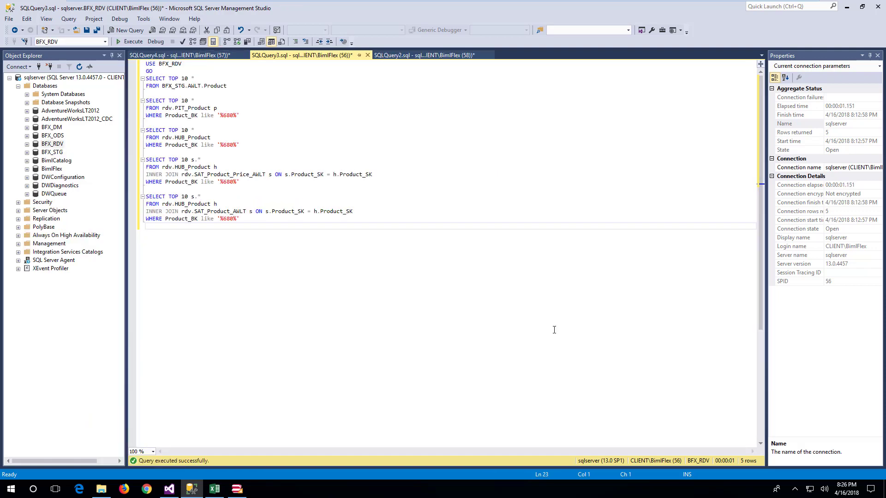
Run the SELECT queries on the staging, PIT, hub and satellite Product tables
{"action": "key", "text": "F5"}
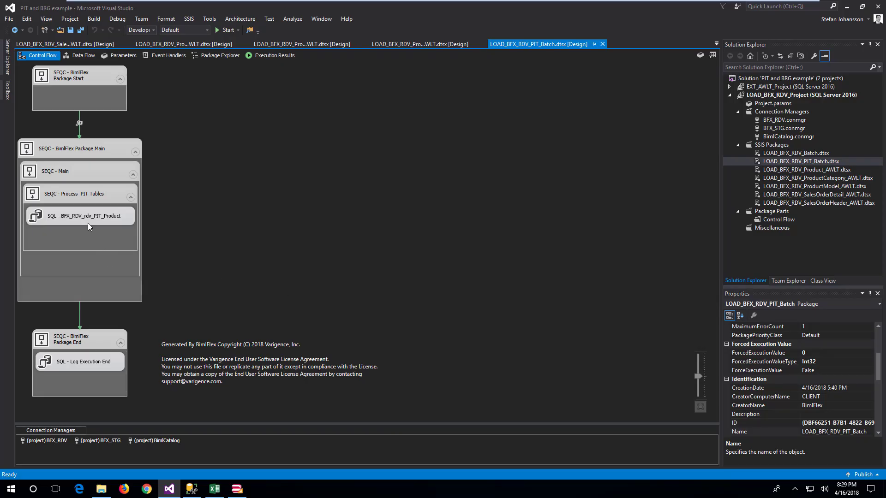
Check the rdv_PIT_Product SQL task, execute LOAD_BFX_RDV_PIT_Batch.dtsx, and review the PIT_Product query results for product 680 in SQL Server Management Studio
{"action": "double_click", "coordinate": [36, 216]}
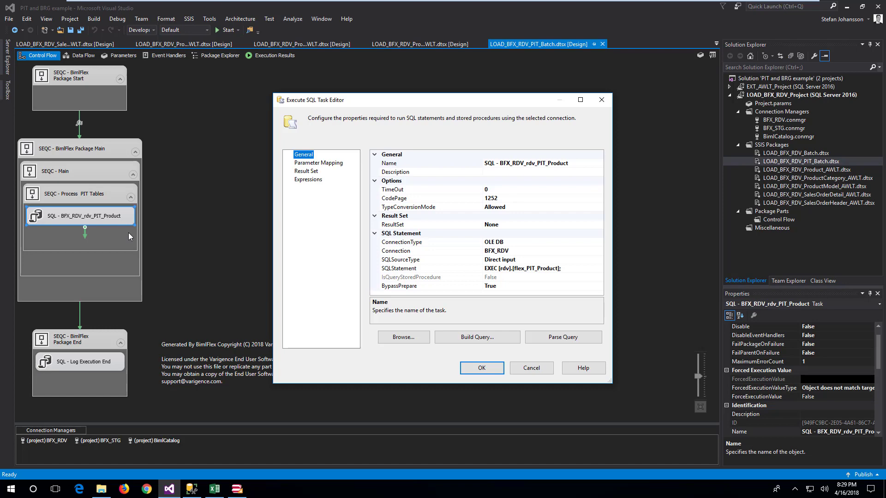
{"action": "key", "text": "Escape"}
{"action": "right_click", "coordinate": [752, 163]}
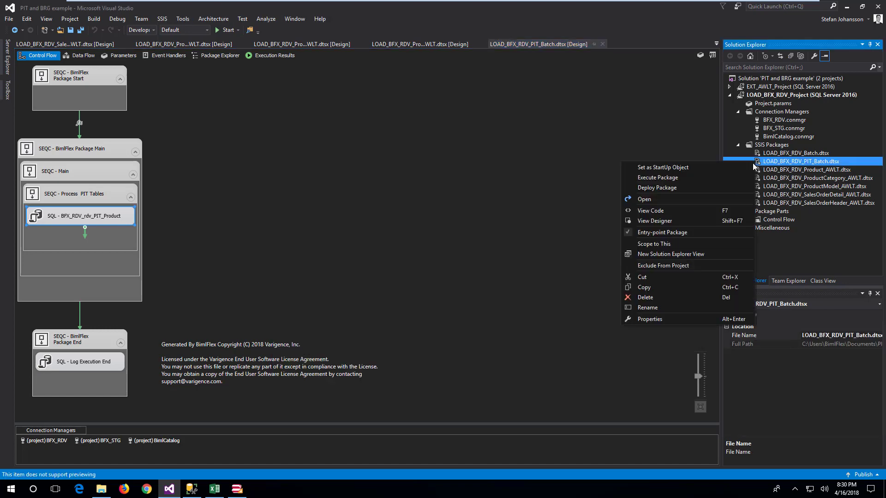
{"action": "left_click", "coordinate": [723, 172]}
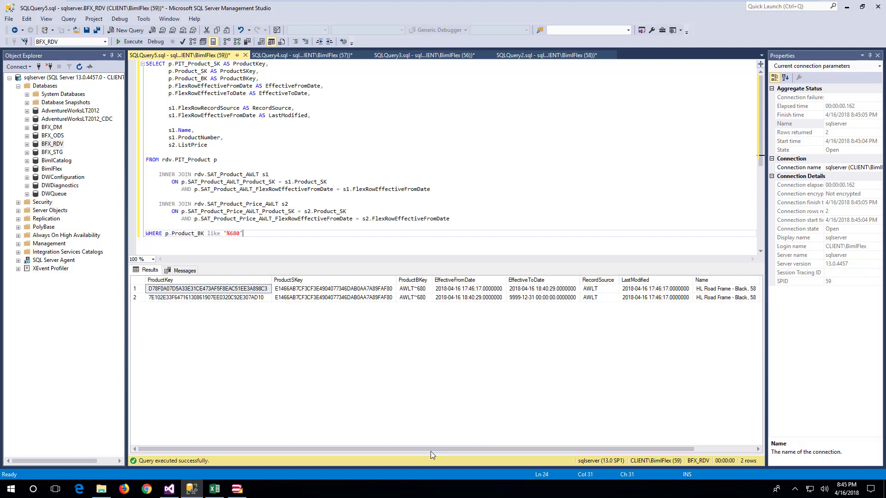
{"action": "left_click_drag", "start_coordinate": [431, 450], "coordinate": [624, 446]}
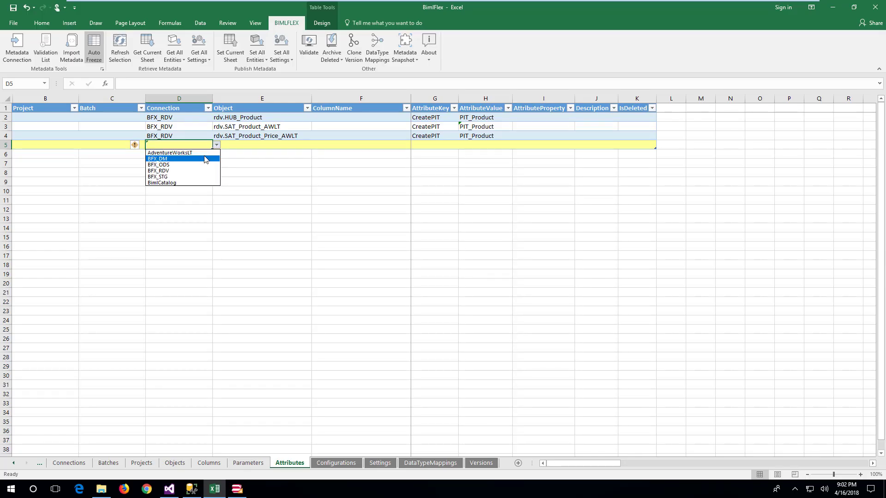
In the Excel metadata, add a BFX_RDV attribute row for rdv.HUB_Product with CreateBridge, BRG_Product and the property IsPrimaryHub,AddKey
{"action": "left_click", "coordinate": [158, 170]}
{"action": "left_click", "coordinate": [247, 146]}
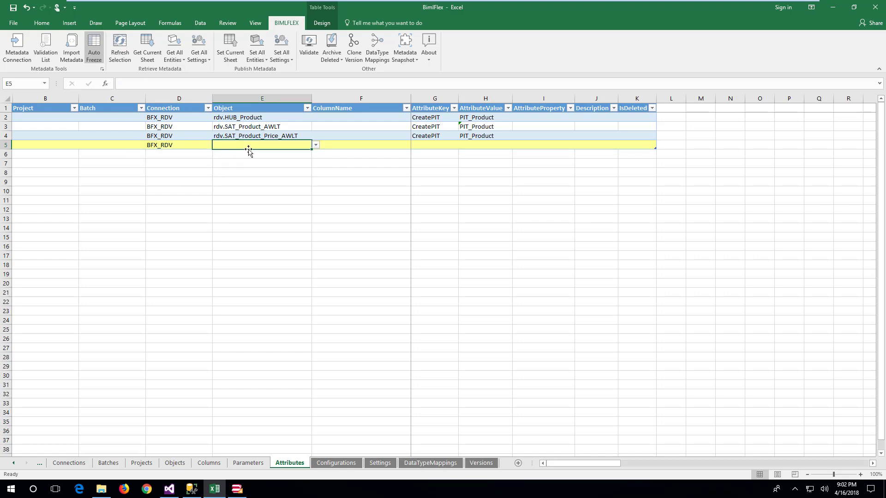
{"action": "left_click", "coordinate": [316, 146]}
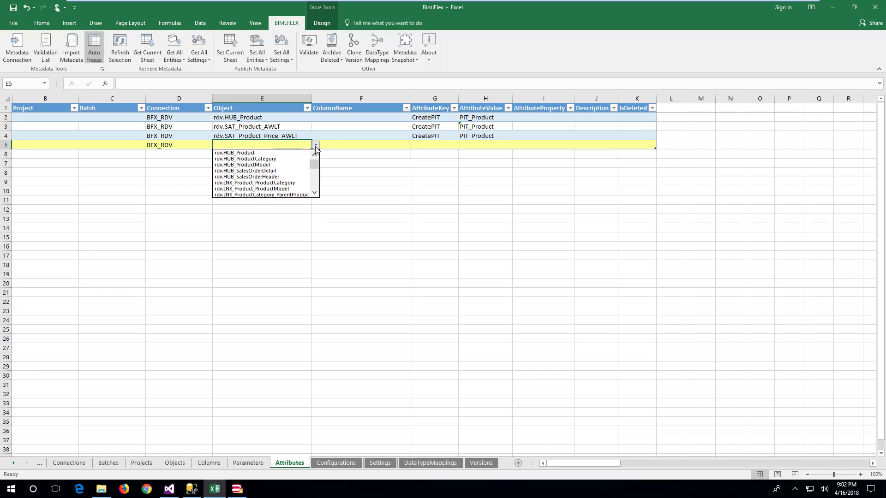
{"action": "left_click", "coordinate": [284, 153]}
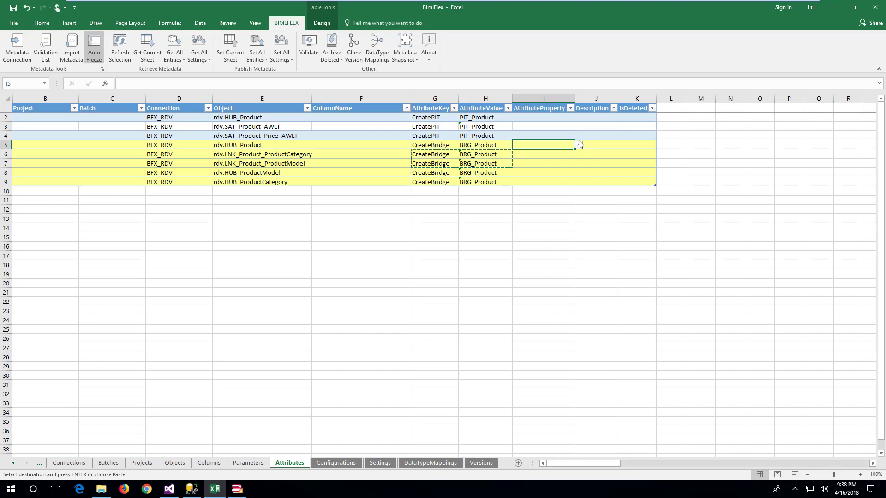
{"action": "left_click", "coordinate": [578, 145]}
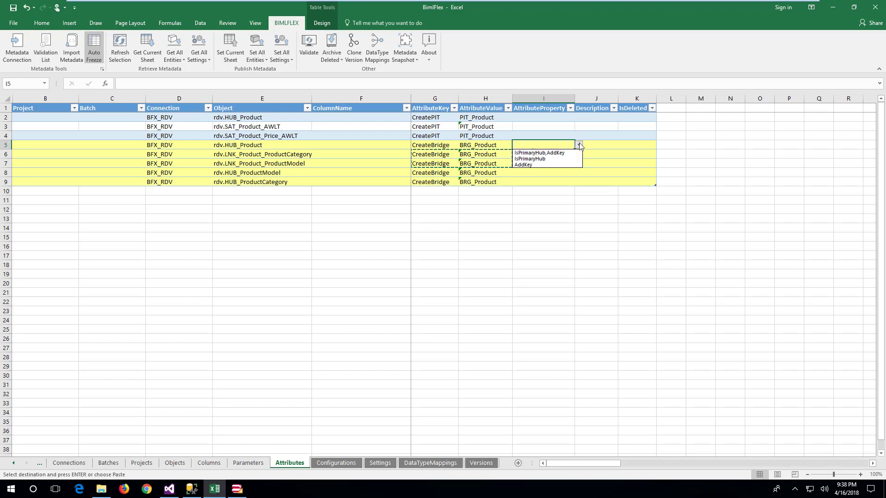
{"action": "left_click", "coordinate": [573, 153]}
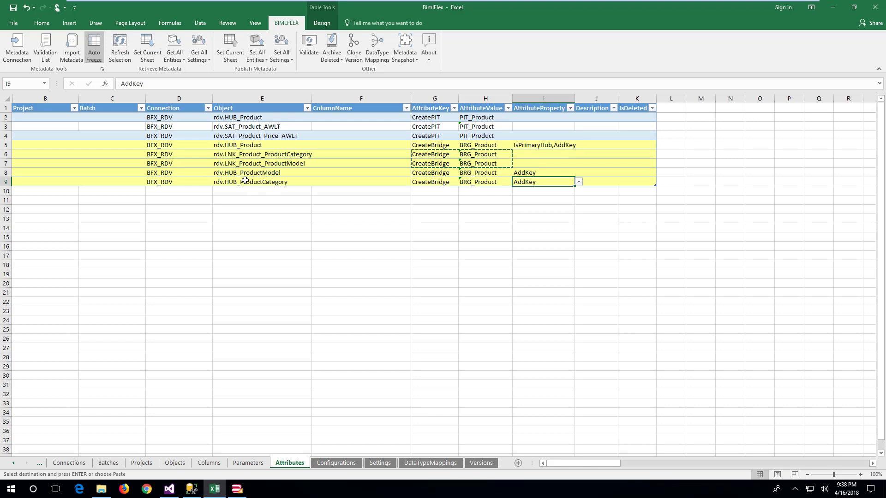
Publish the Attributes sheet to the metadata repository and refresh the metadata in BimlStudio
{"action": "left_click", "coordinate": [231, 51]}
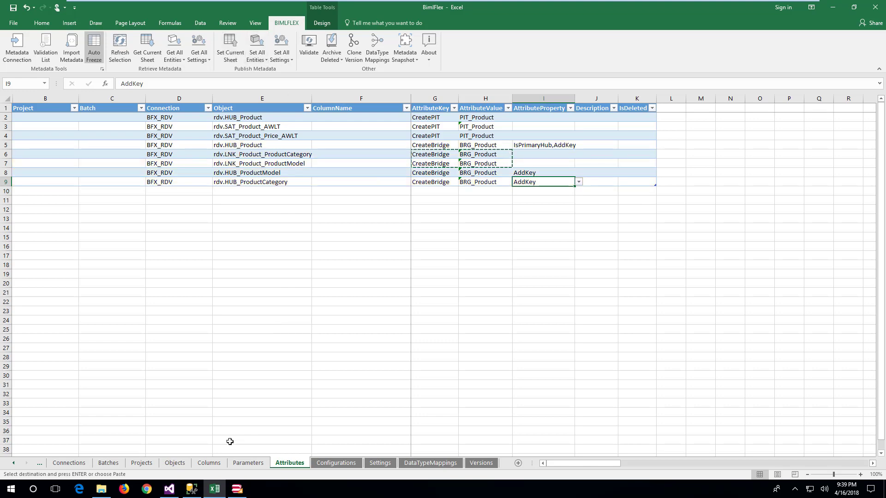
{"action": "left_click", "coordinate": [239, 491]}
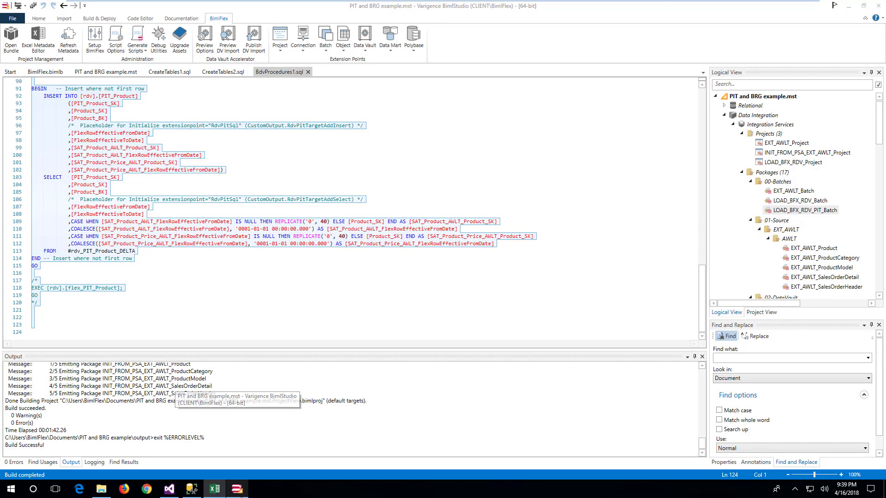
{"action": "left_click", "coordinate": [70, 39]}
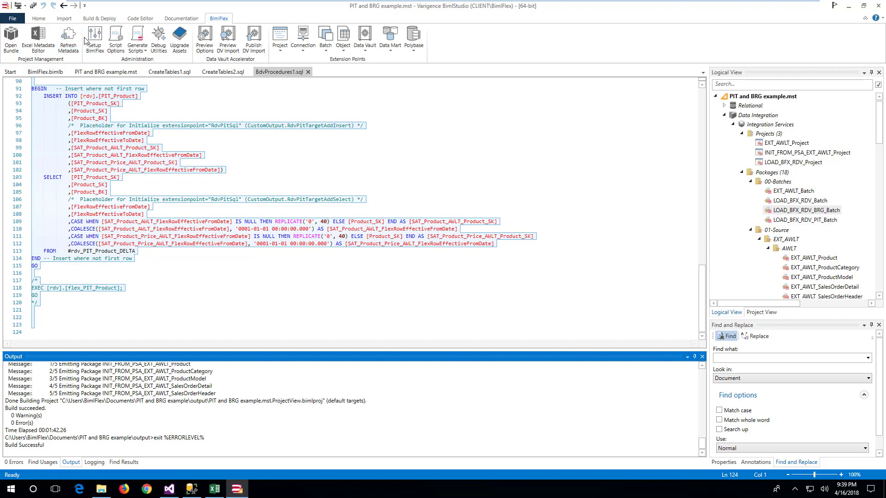
Generate the Create Table script and execute it on BFX_RDV in a new SQL Server Management Studio query
{"action": "left_click", "coordinate": [137, 44]}
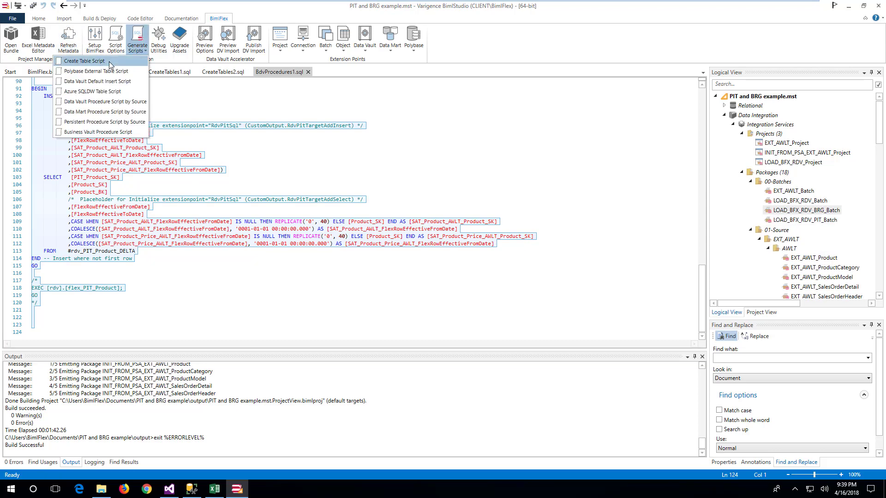
{"action": "left_click", "coordinate": [110, 62]}
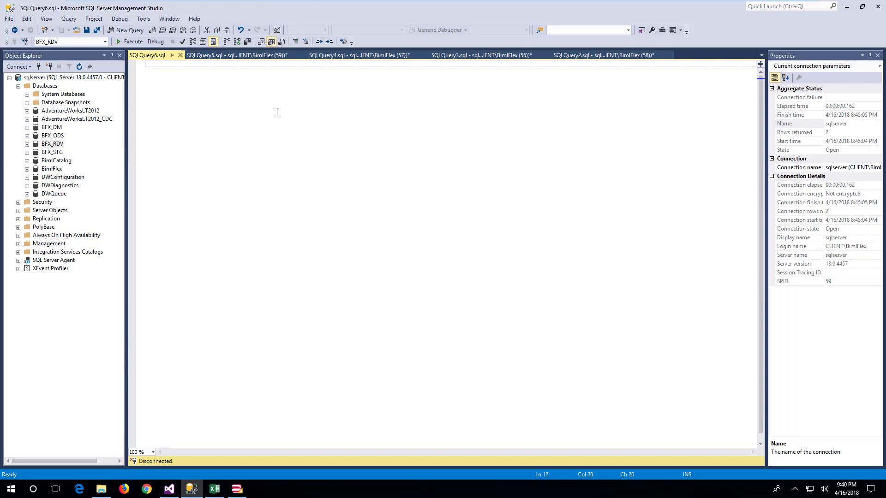
{"action": "key", "text": "ctrl+v"}
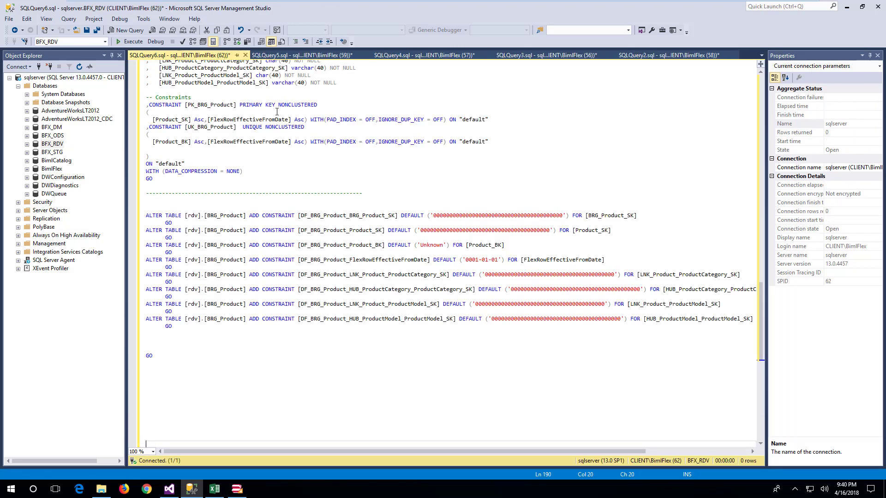
{"action": "key", "text": "F5"}
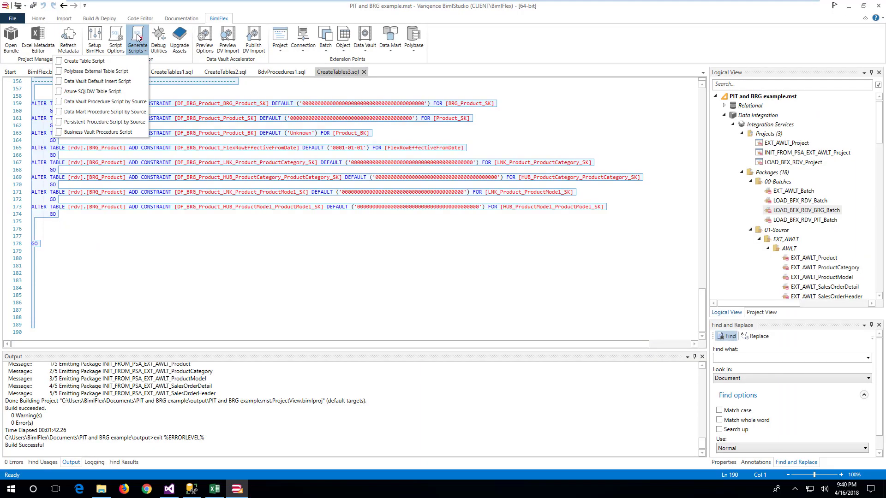
Generate the Business Vault Procedure script in BimlStudio and execute the whole script on BFX_RDV in place of the table script
{"action": "left_click", "coordinate": [121, 132]}
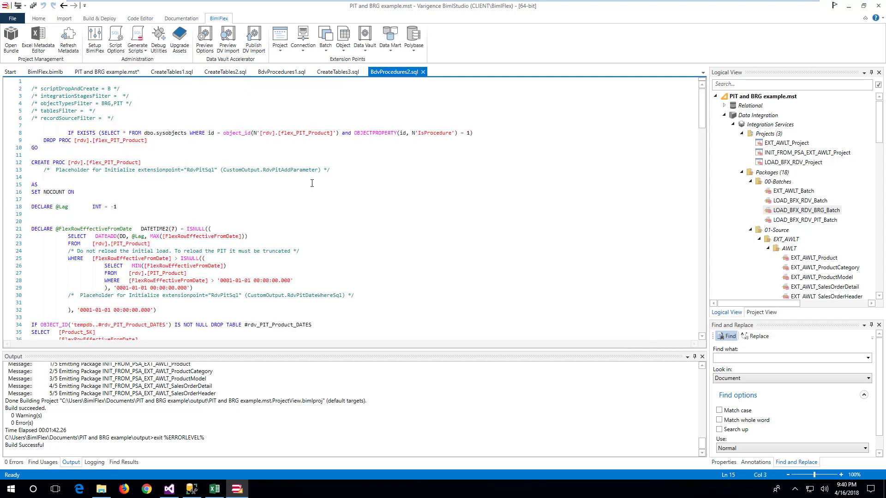
{"action": "key", "text": "ctrl+a"}
{"action": "key", "text": "alt+Tab"}
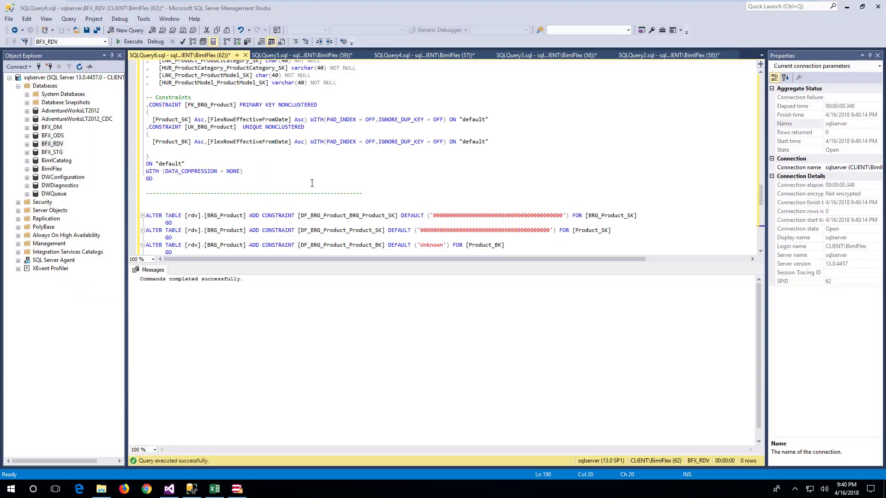
{"action": "left_click", "coordinate": [312, 168]}
{"action": "key", "text": "ctrl+a"}
{"action": "key", "text": "ctrl+v"}
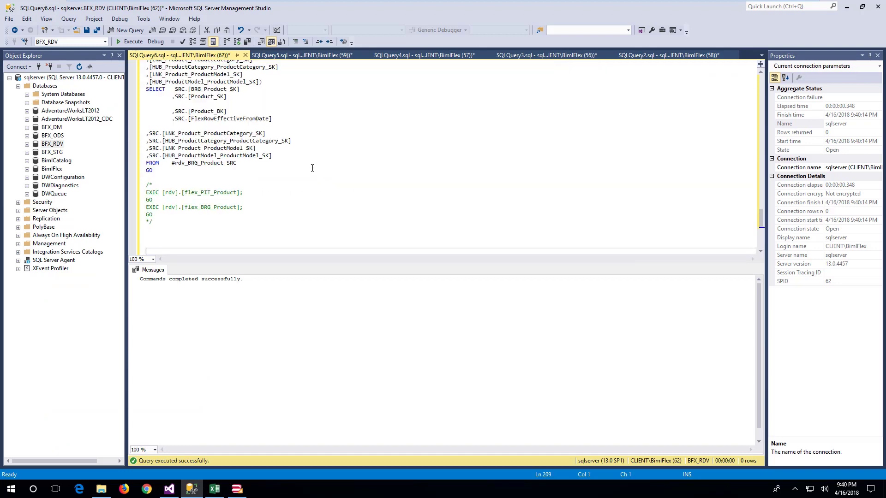
{"action": "key", "text": "F5"}
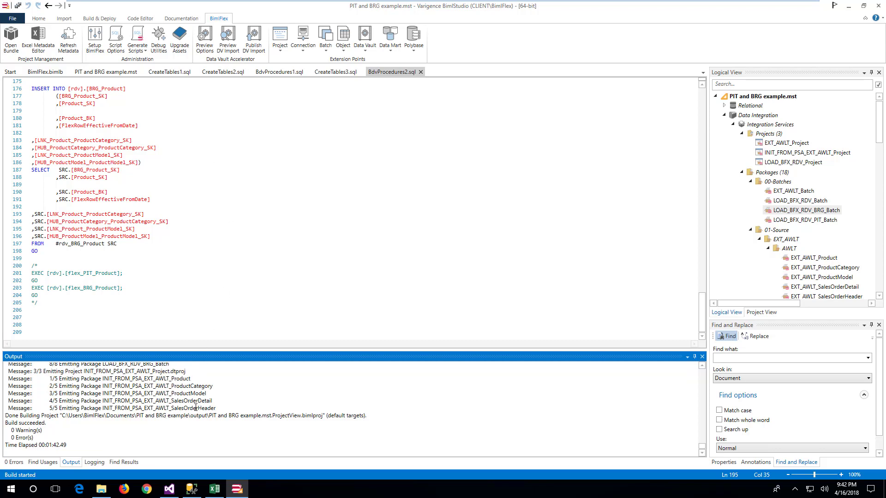
Reload all modified projects in Visual Studio, execute the LOAD_BFX_RDV_BRG_Batch.dtsx package and stop debugging
{"action": "left_click", "coordinate": [169, 489]}
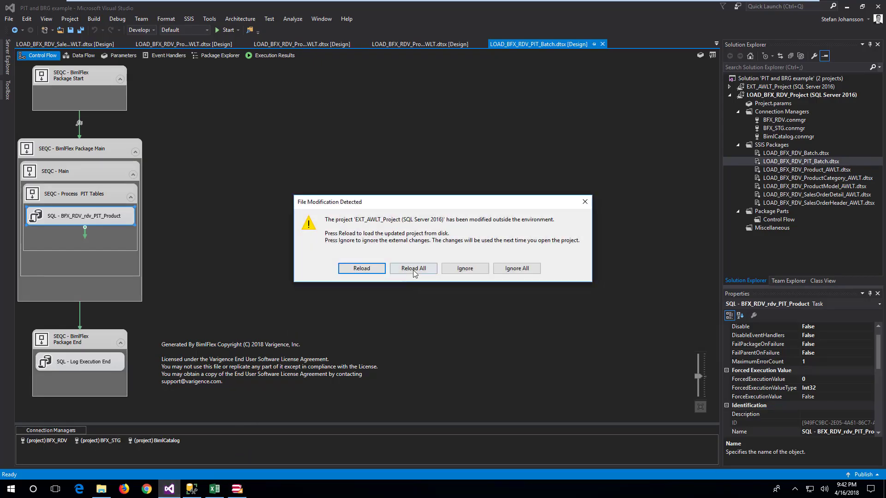
{"action": "left_click", "coordinate": [414, 268]}
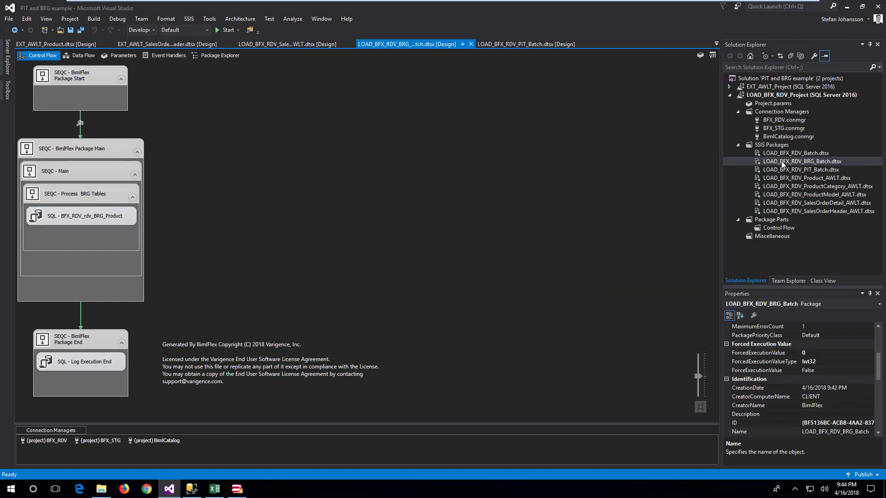
{"action": "right_click", "coordinate": [782, 163]}
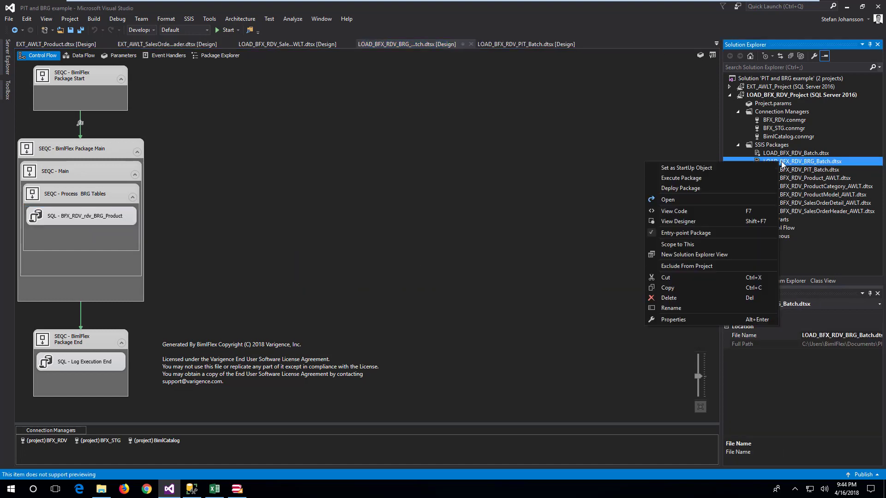
{"action": "left_click", "coordinate": [724, 179]}
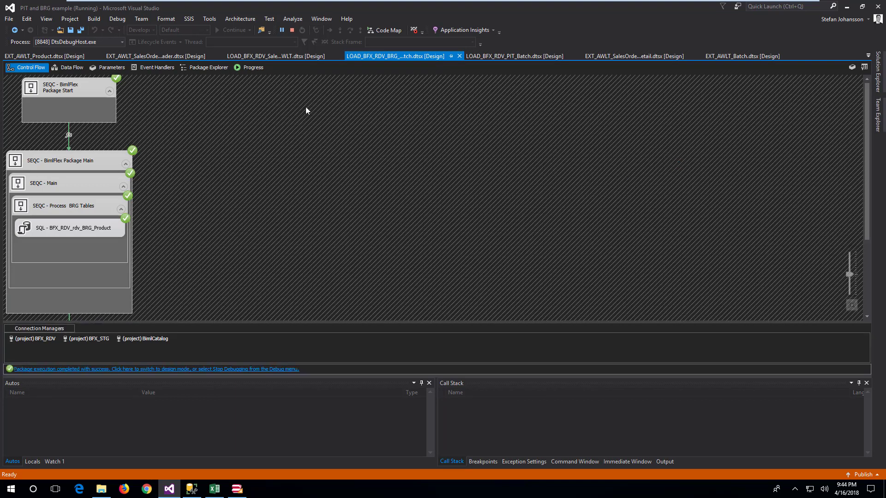
{"action": "left_click", "coordinate": [291, 30]}
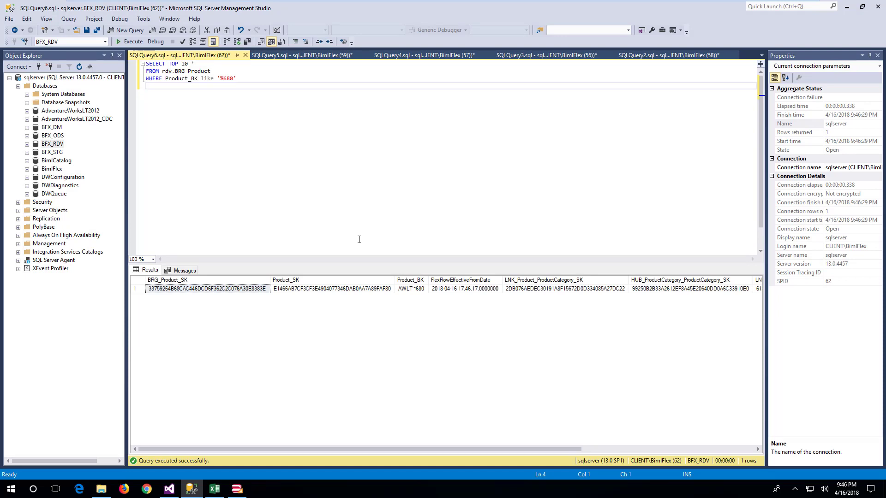
Examine the Product_SK and the remaining key columns in the rdv.BRG_Product query result for product 680
{"action": "left_click", "coordinate": [368, 289]}
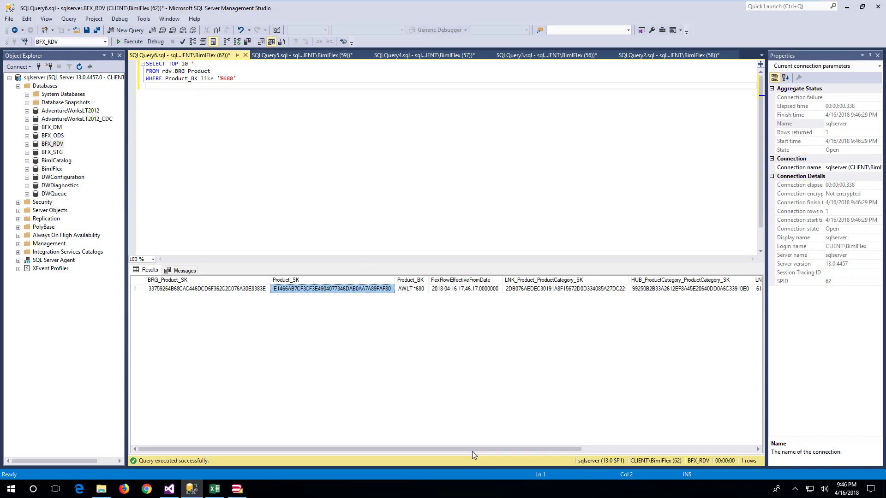
{"action": "left_click_drag", "start_coordinate": [472, 451], "coordinate": [702, 439]}
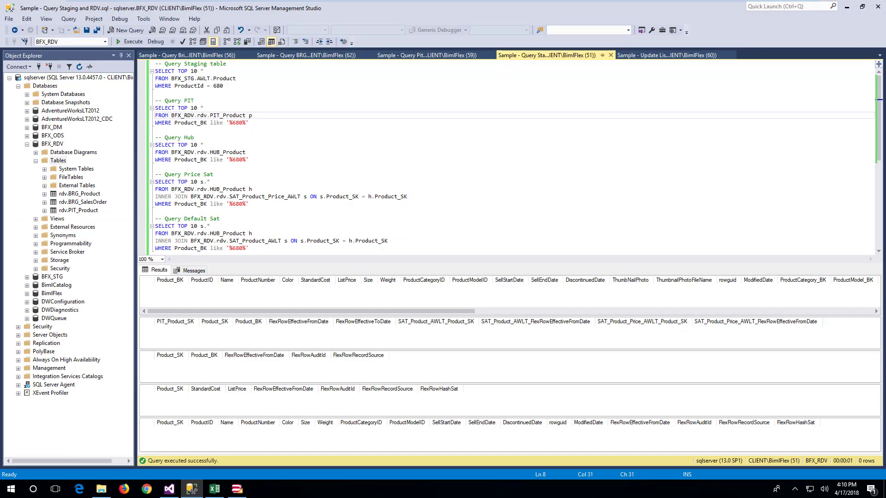
Execute EXT_AWLT_Batch.dtsx in Visual Studio and rerun the sample staging, PIT, hub and satellite Product queries in SQL Server Management Studio
{"action": "right_click", "coordinate": [774, 121]}
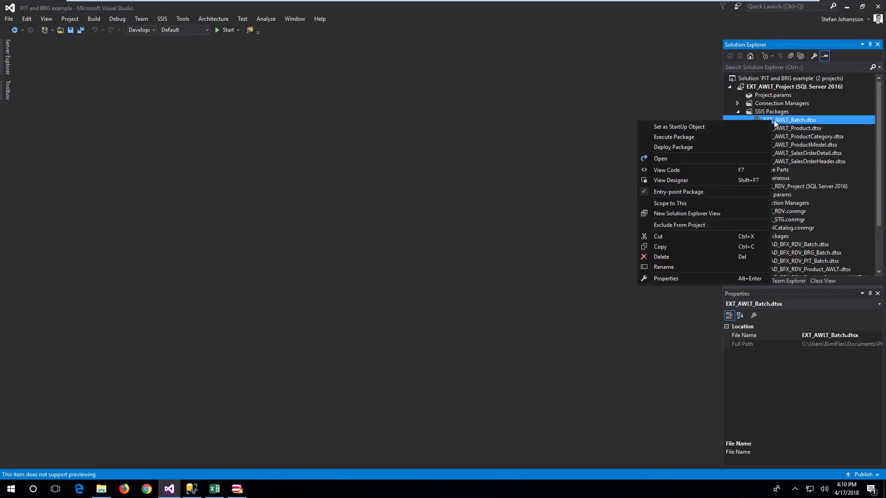
{"action": "left_click", "coordinate": [738, 136]}
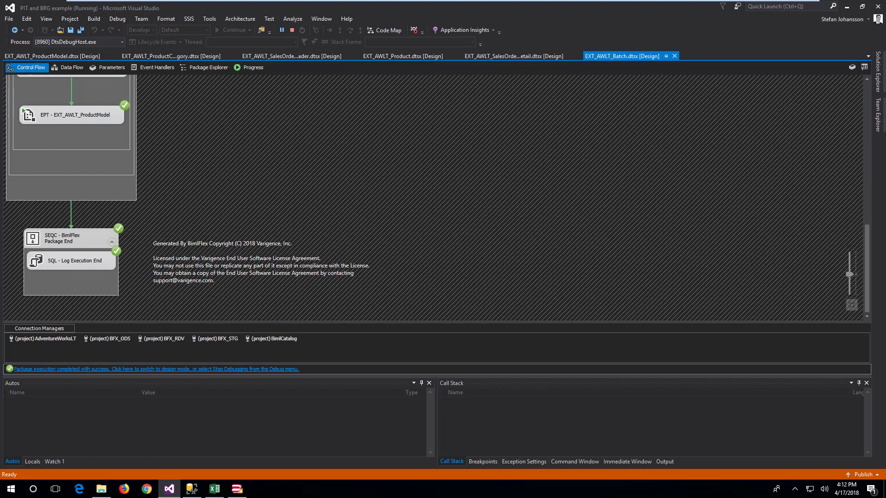
{"action": "left_click", "coordinate": [192, 489]}
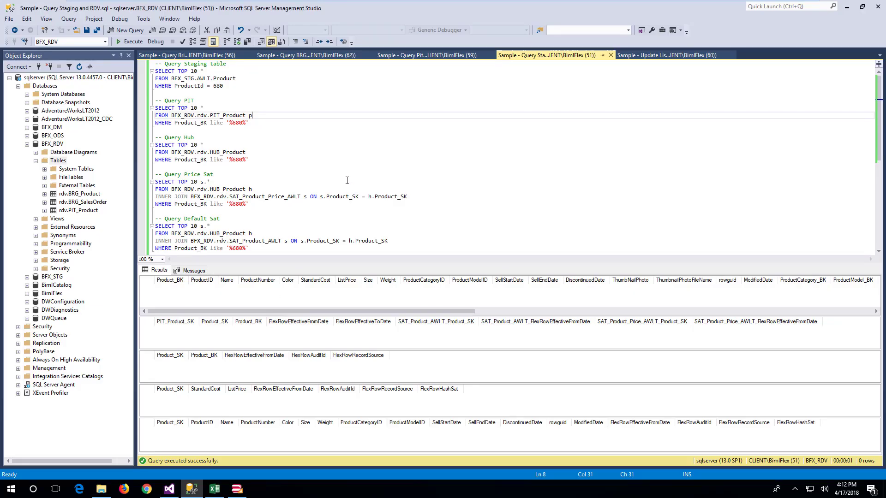
{"action": "left_click", "coordinate": [370, 142]}
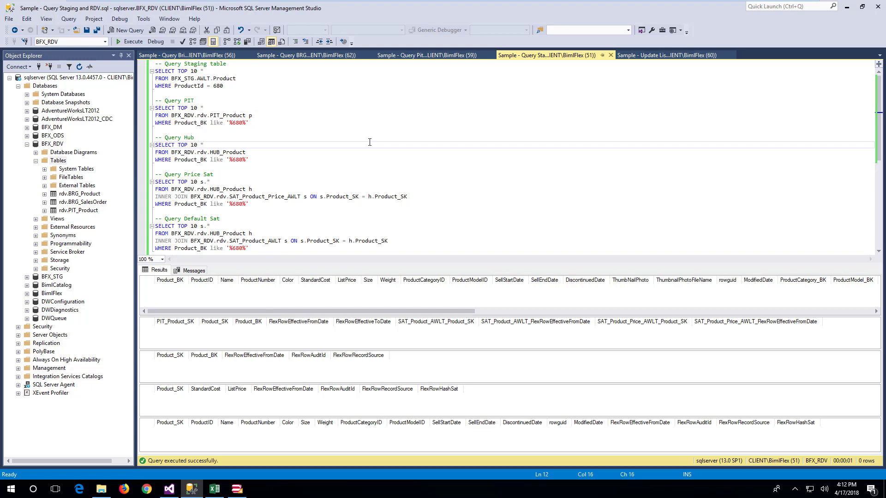
{"action": "key", "text": "F5"}
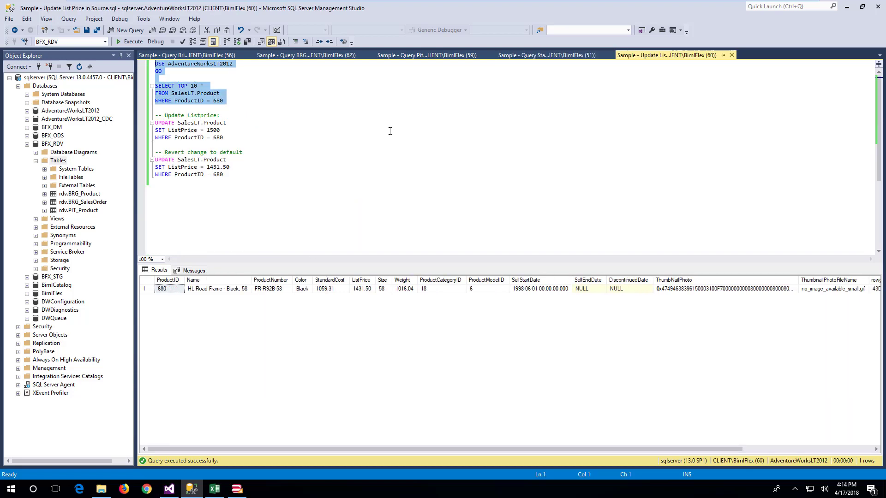
Update ListPrice to 1500 for ProductID 680 in SalesLT.Product of AdventureWorksLT2012 and query that product again
{"action": "left_click_drag", "start_coordinate": [224, 137], "coordinate": [122, 109]}
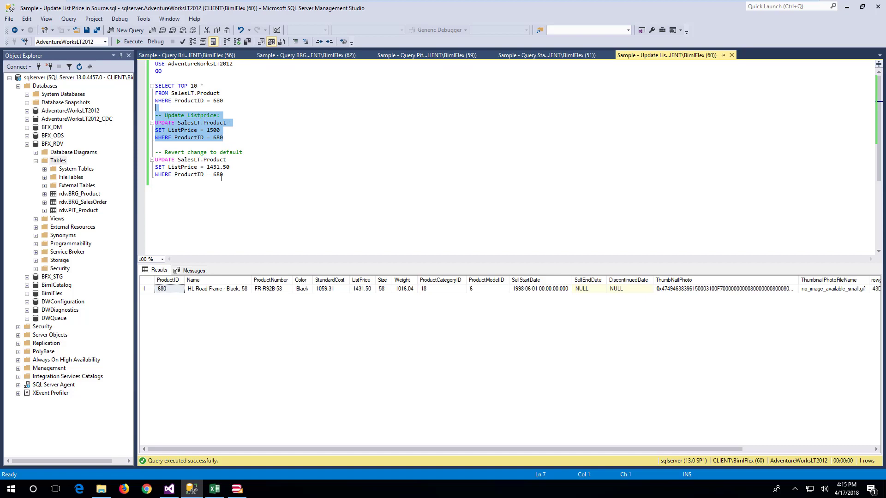
{"action": "key", "text": "F5"}
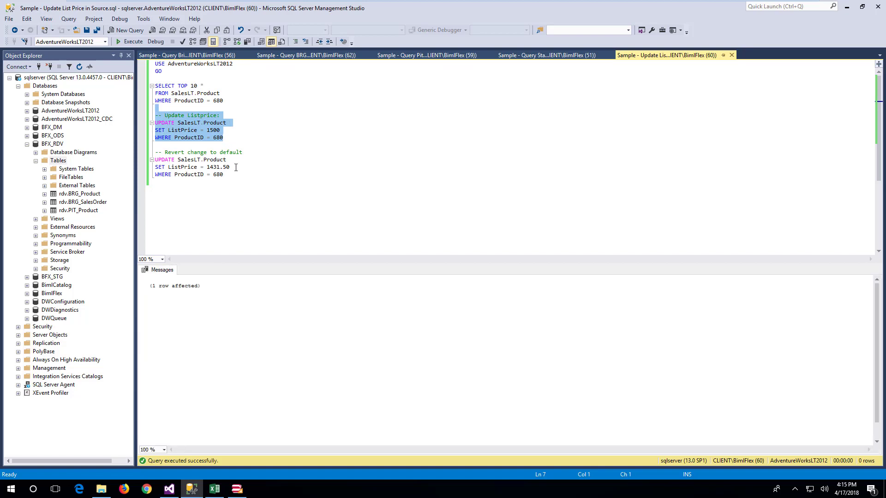
{"action": "left_click_drag", "start_coordinate": [223, 101], "coordinate": [155, 64]}
{"action": "key", "text": "F5"}
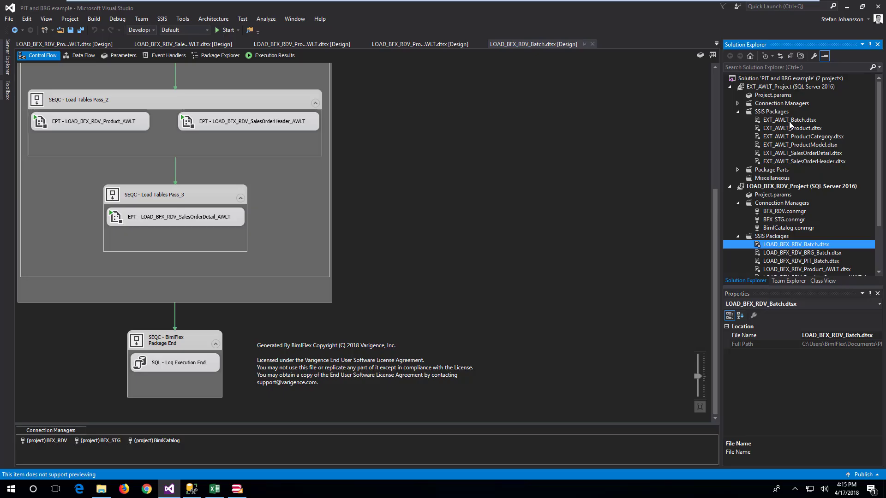
Execute EXT_AWLT_Batch.dtsx in Visual Studio and rerun the staging, PIT, hub and satellite queries for product 680 in SQL Server Management Studio
{"action": "right_click", "coordinate": [787, 119]}
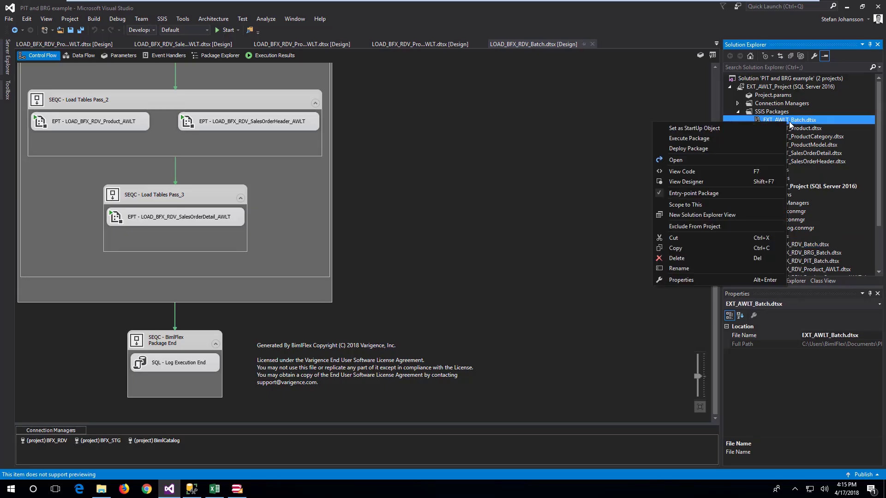
{"action": "left_click", "coordinate": [728, 140]}
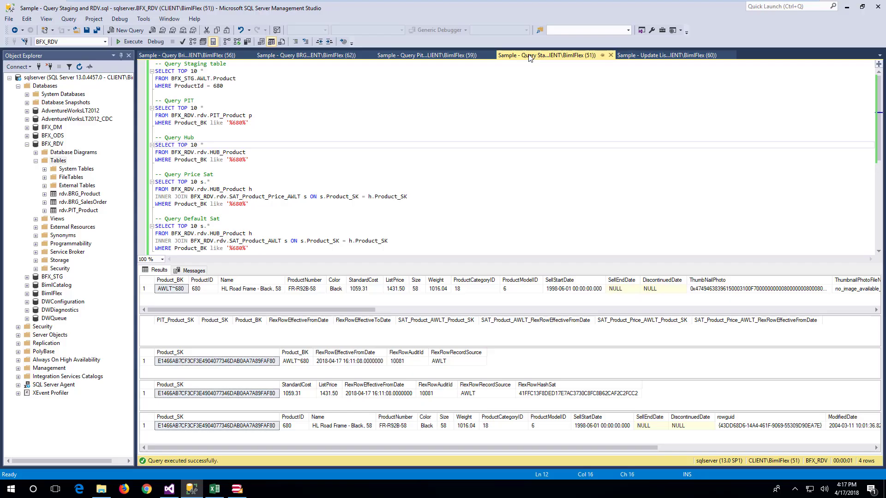
{"action": "key", "text": "F5"}
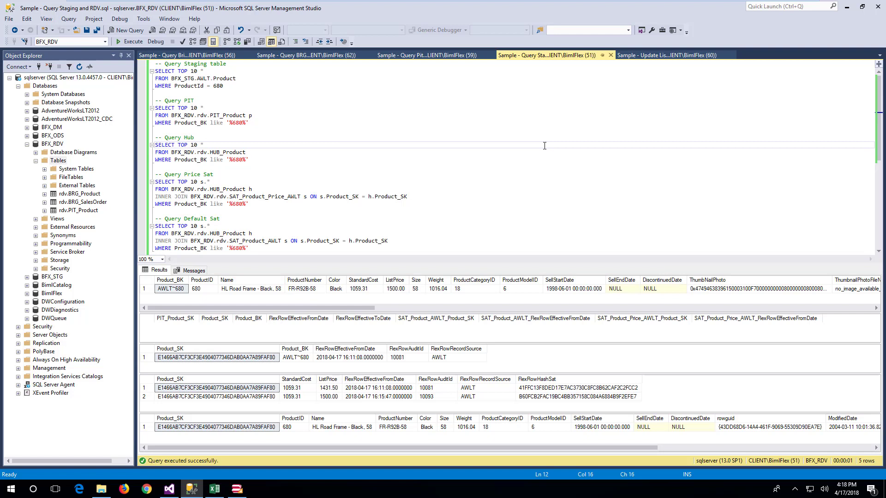
Switch to Visual Studio and execute the LOAD_BFX_RDV_BRG_Batch.dtsx package
{"action": "key", "text": "alt+Tab"}
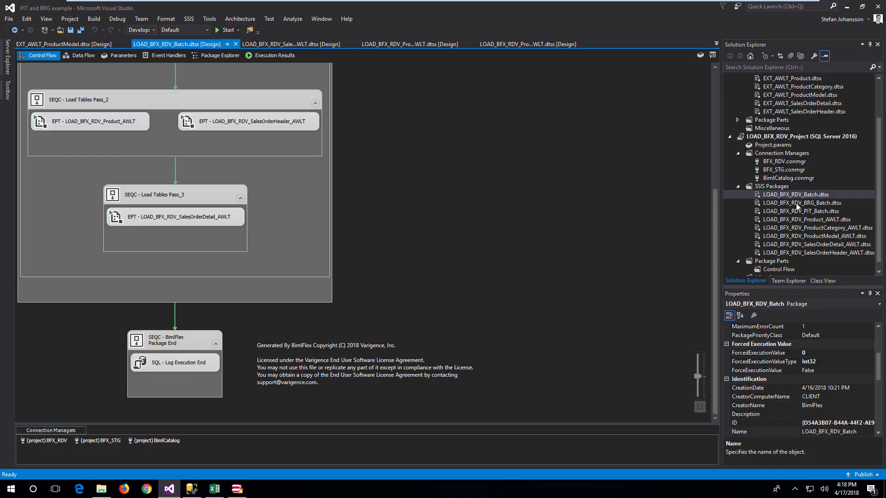
{"action": "right_click", "coordinate": [793, 203]}
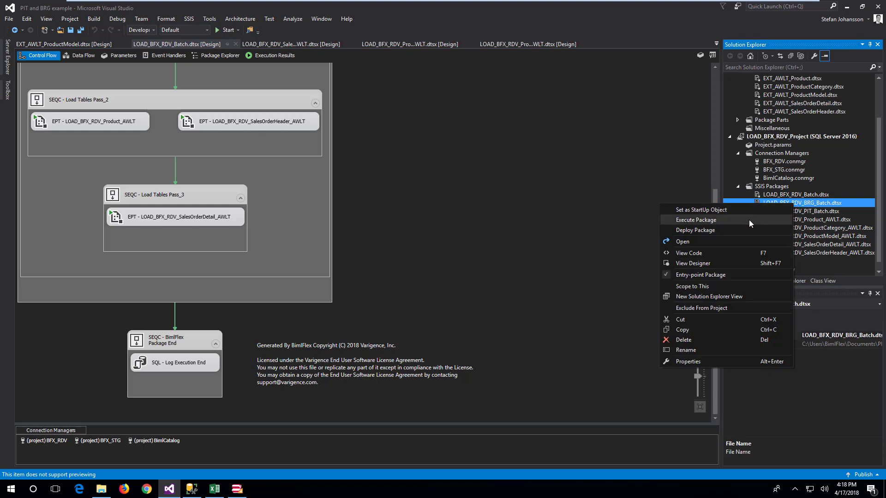
{"action": "left_click", "coordinate": [722, 217]}
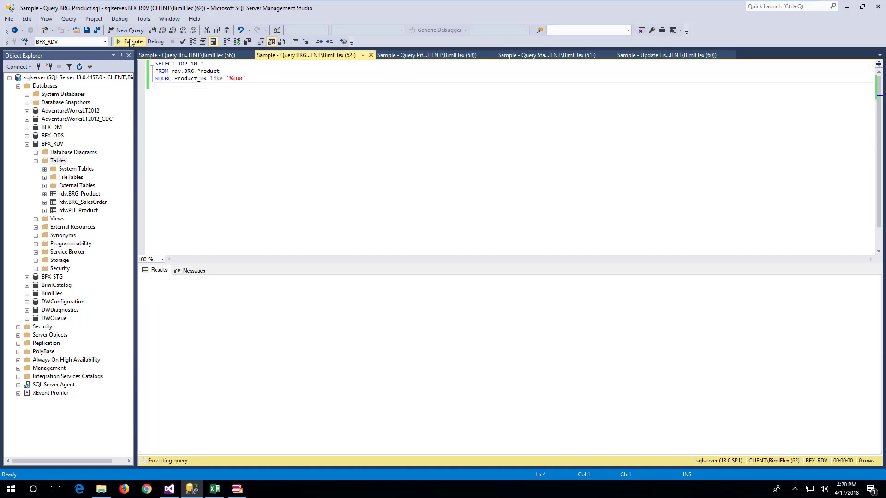
Rerun the rdv.BRG_Product query for product 680 in SQL Server Management Studio and bring up the Query Bridge to Pit script
{"action": "left_click", "coordinate": [131, 42]}
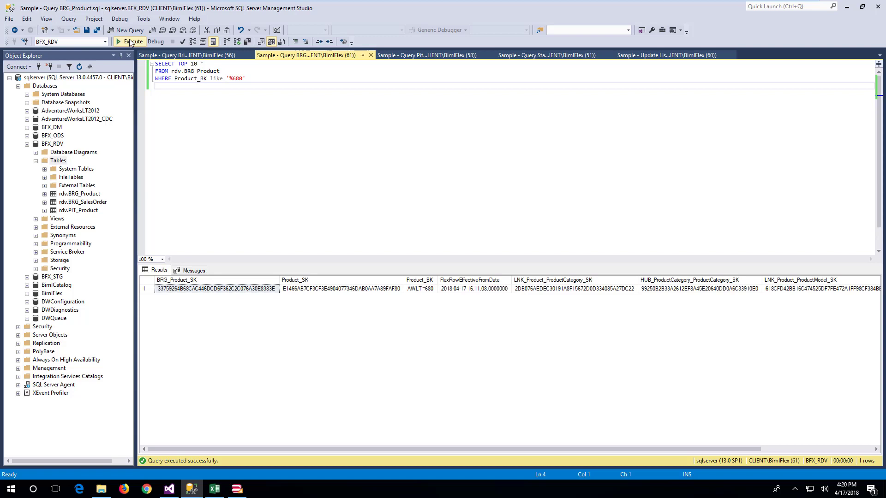
{"action": "left_click", "coordinate": [194, 55]}
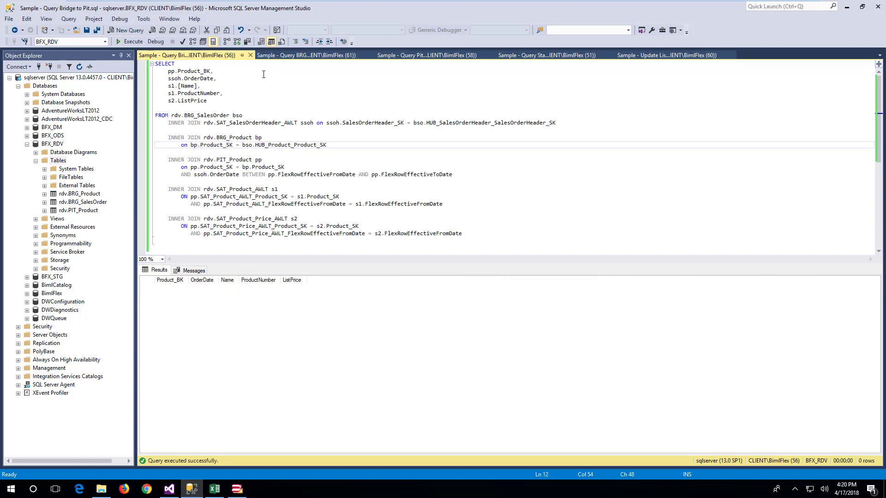